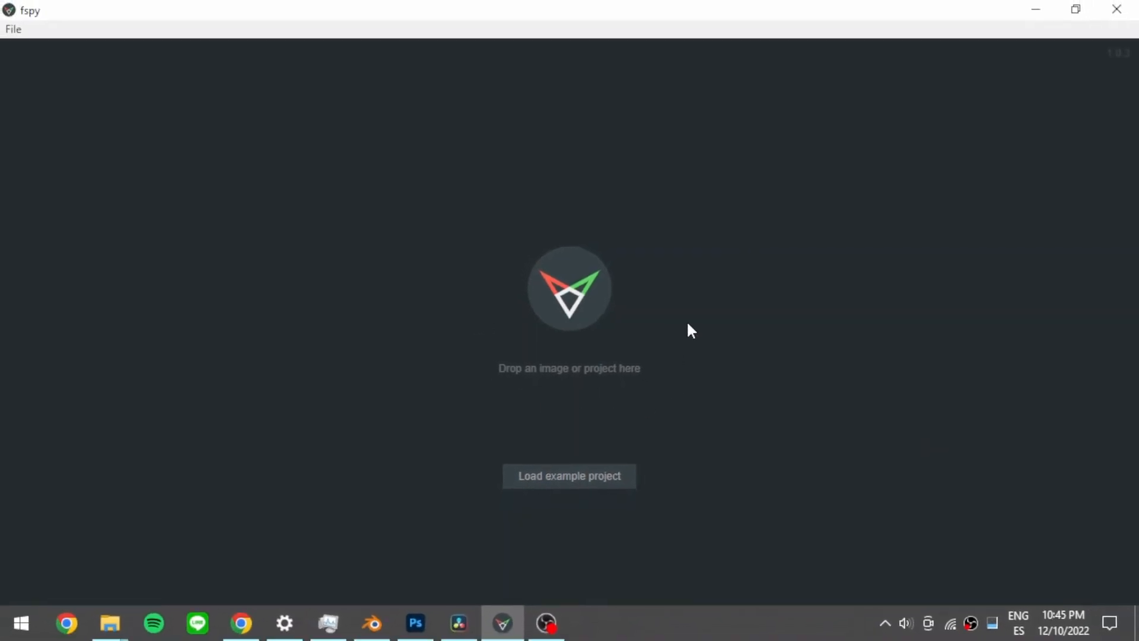
- Load the child-on-slide photo into fSpy and set up one vanishing point with its first axis on z
left_click_drag(670, 168, 272, 191)
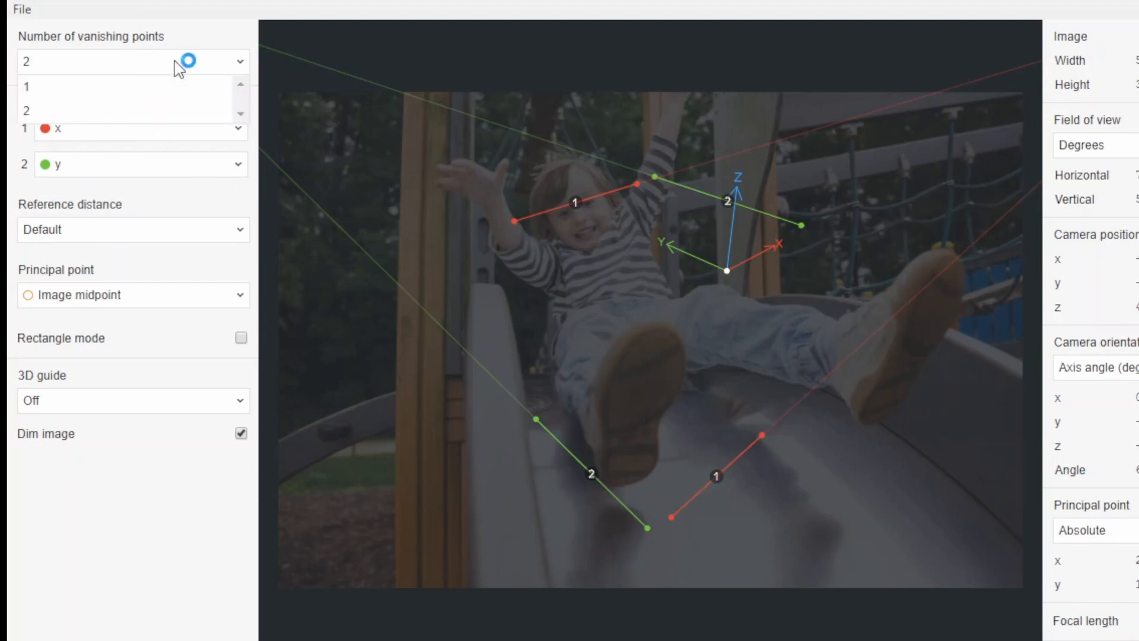
left_click(162, 89)
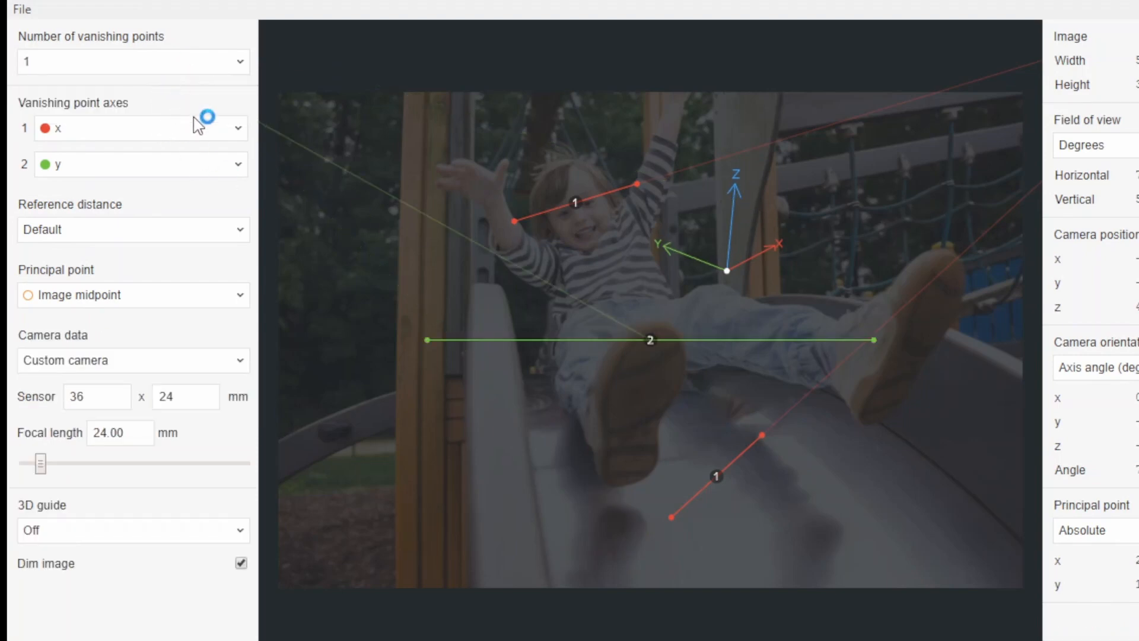
left_click(237, 130)
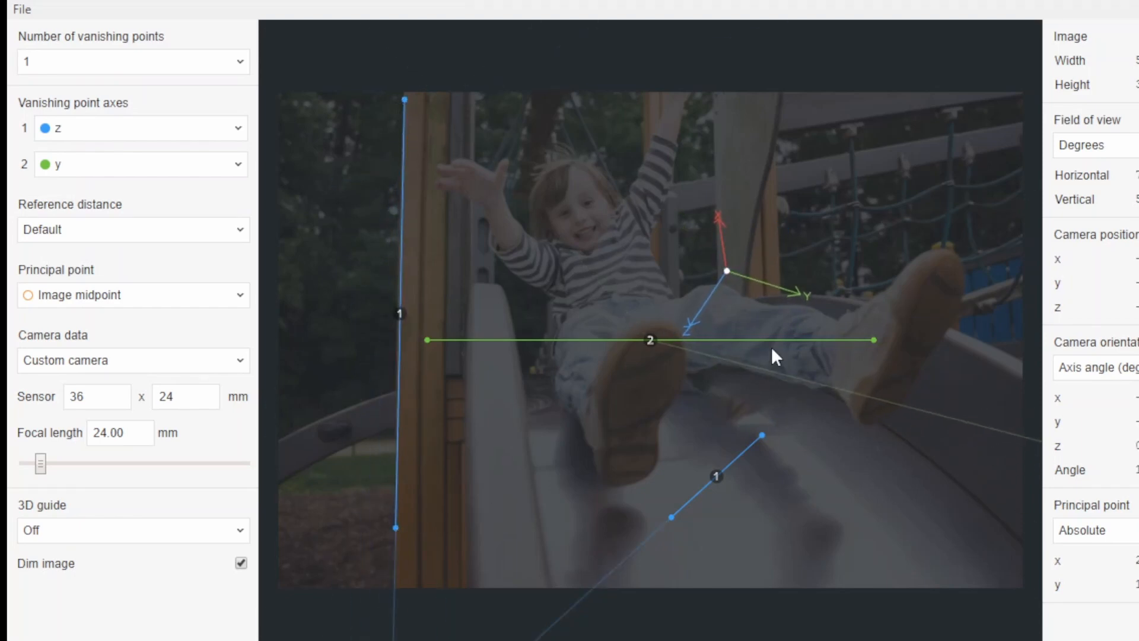
- Align the y reference line with the play structure's sloping edge and the second z line with the post behind the child
left_click_drag(873, 339, 841, 327)
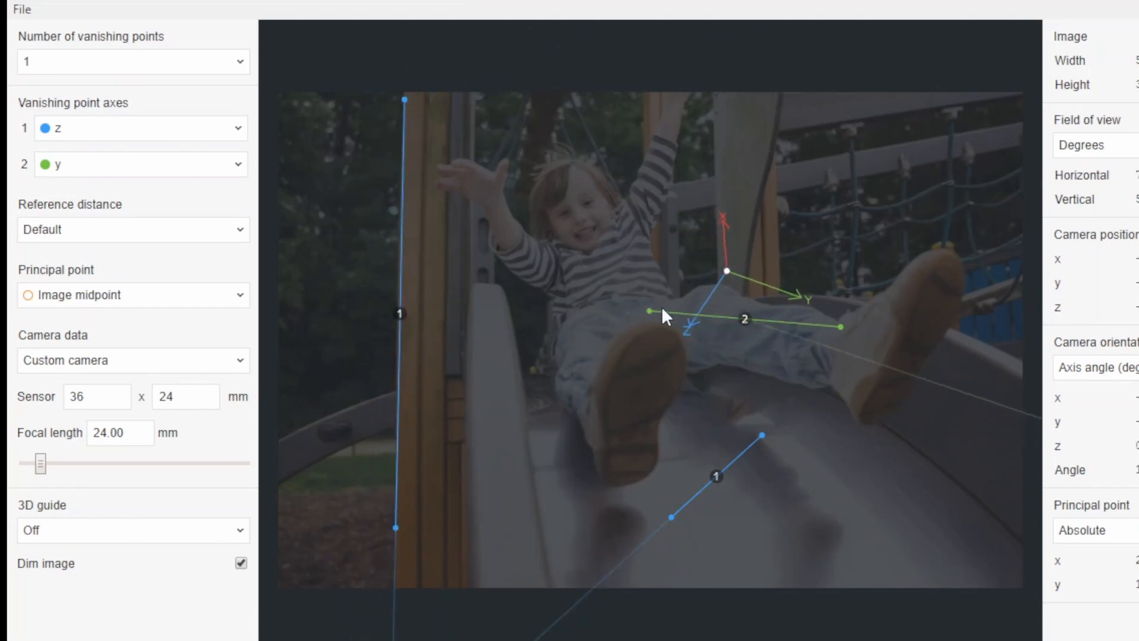
left_click_drag(662, 310, 716, 284)
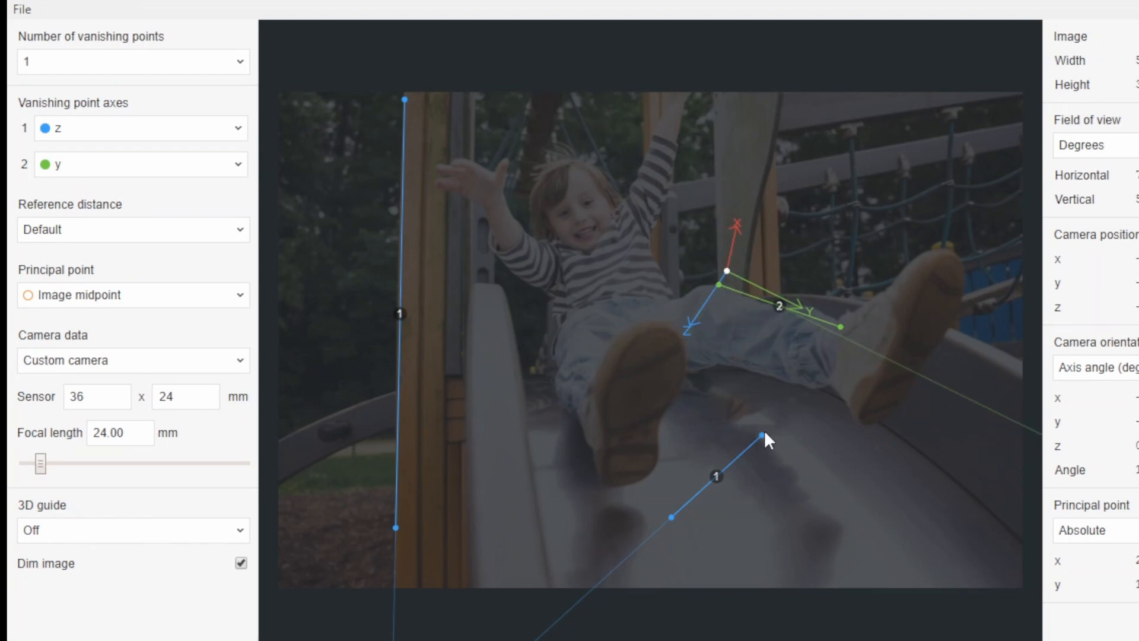
left_click_drag(763, 435, 783, 294)
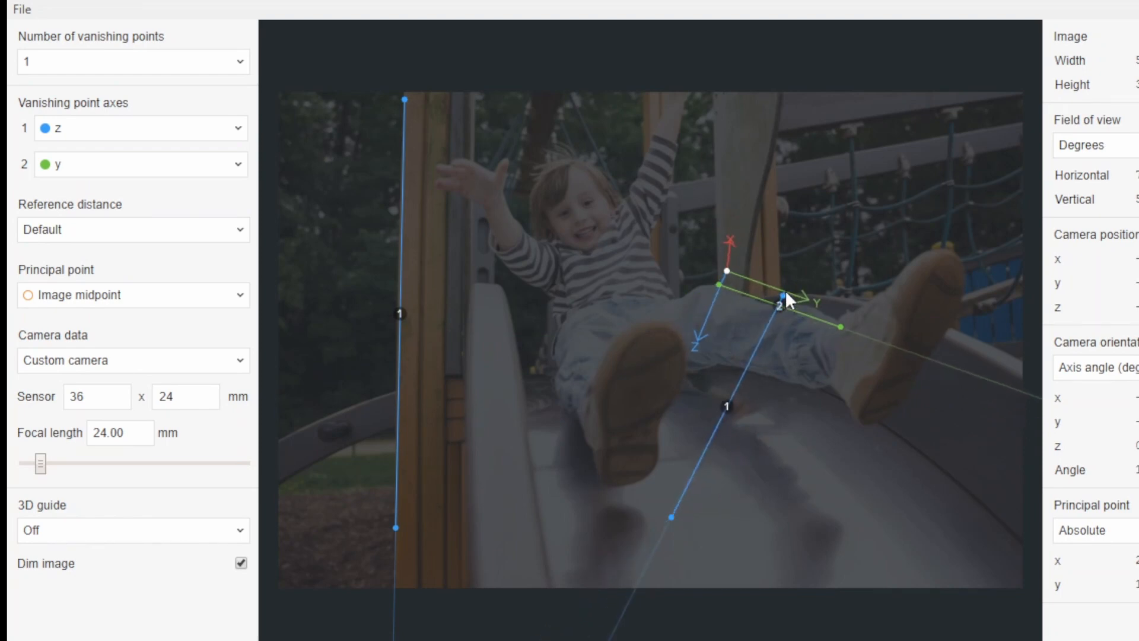
left_click_drag(670, 518, 717, 206)
left_click_drag(780, 169, 775, 169)
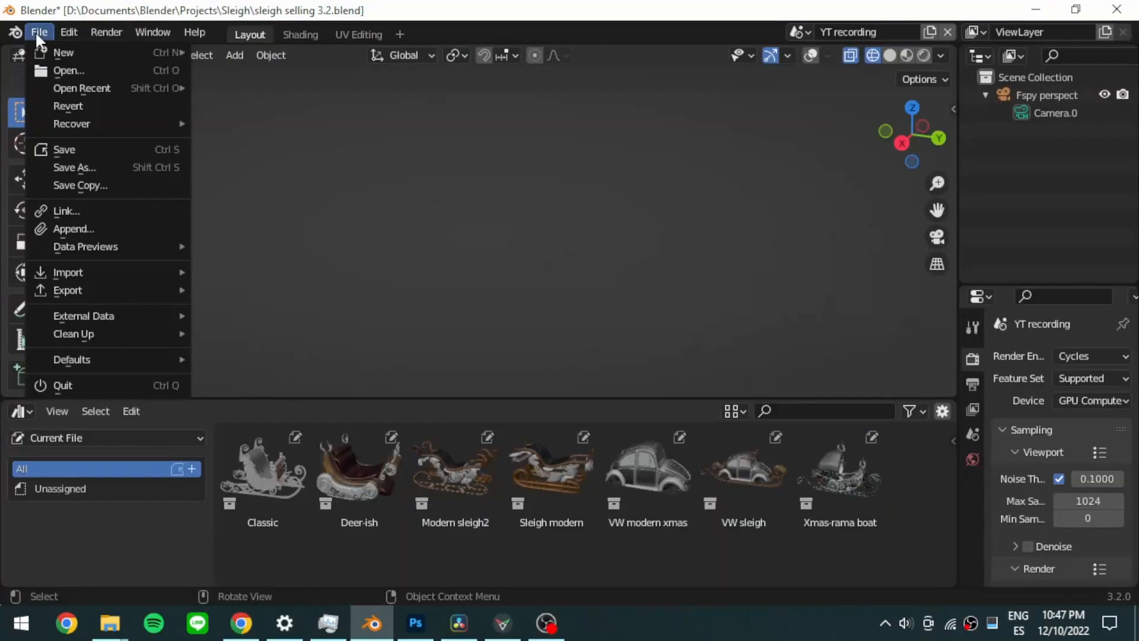
- Switch to Blender and import the fSpy project Perspective tutorial.fspy with its background image
mouse_move(95, 277)
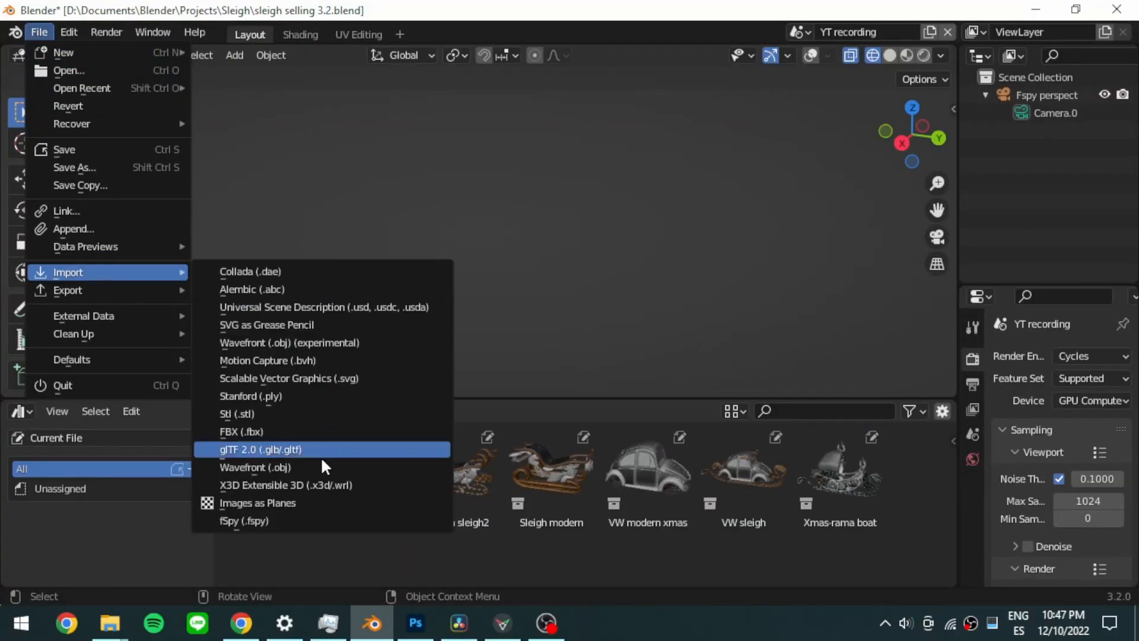
left_click(323, 523)
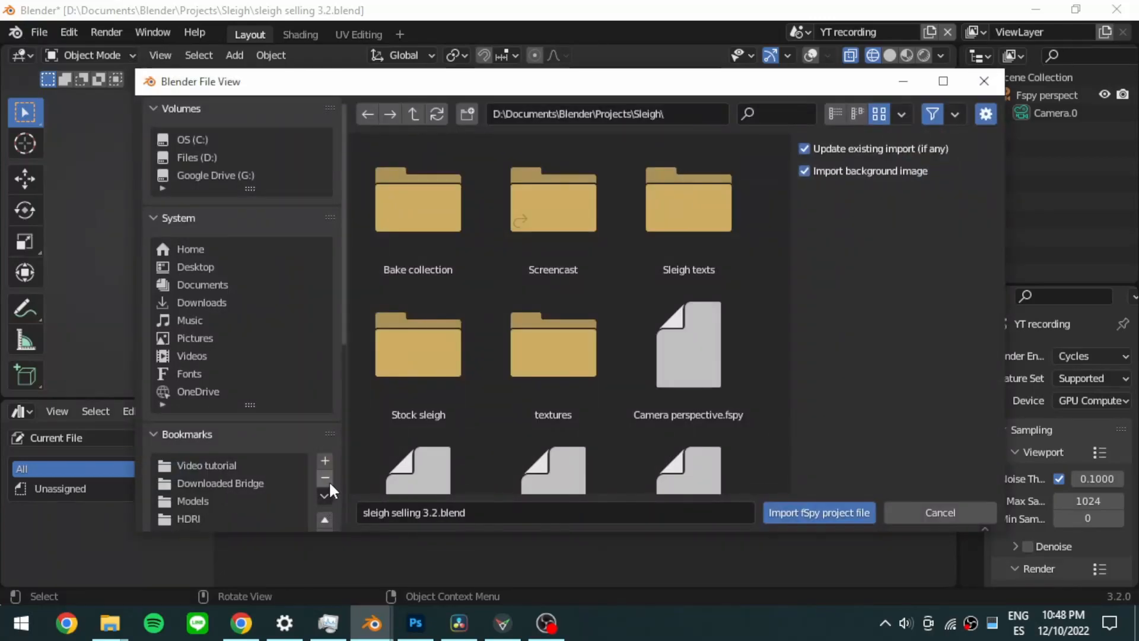
scroll(681, 298, "down", 2)
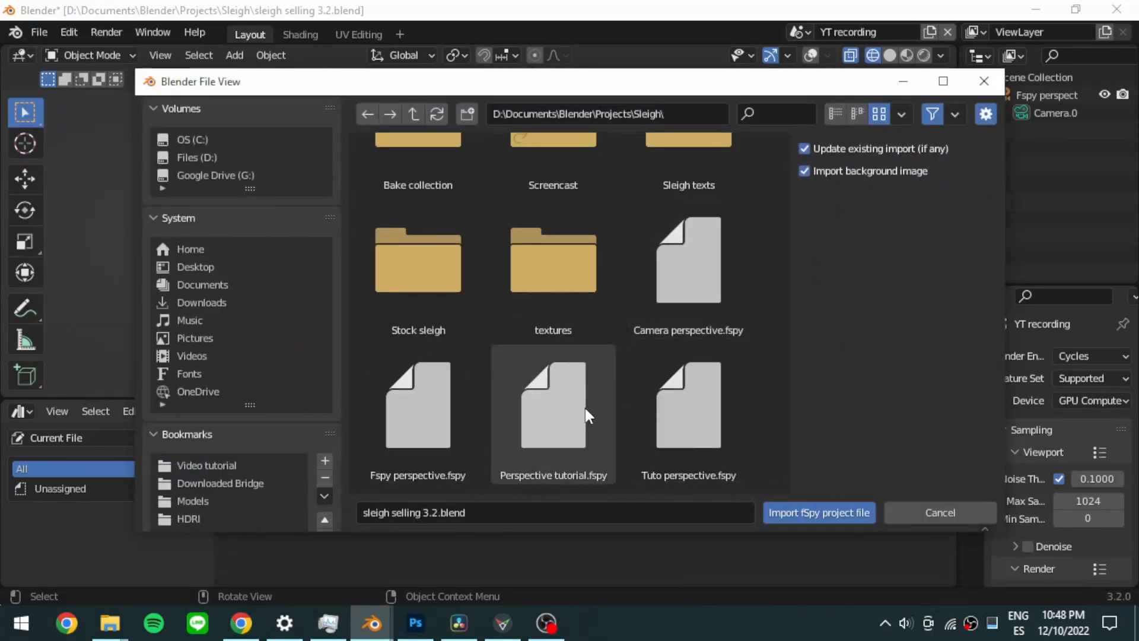
double_click(585, 410)
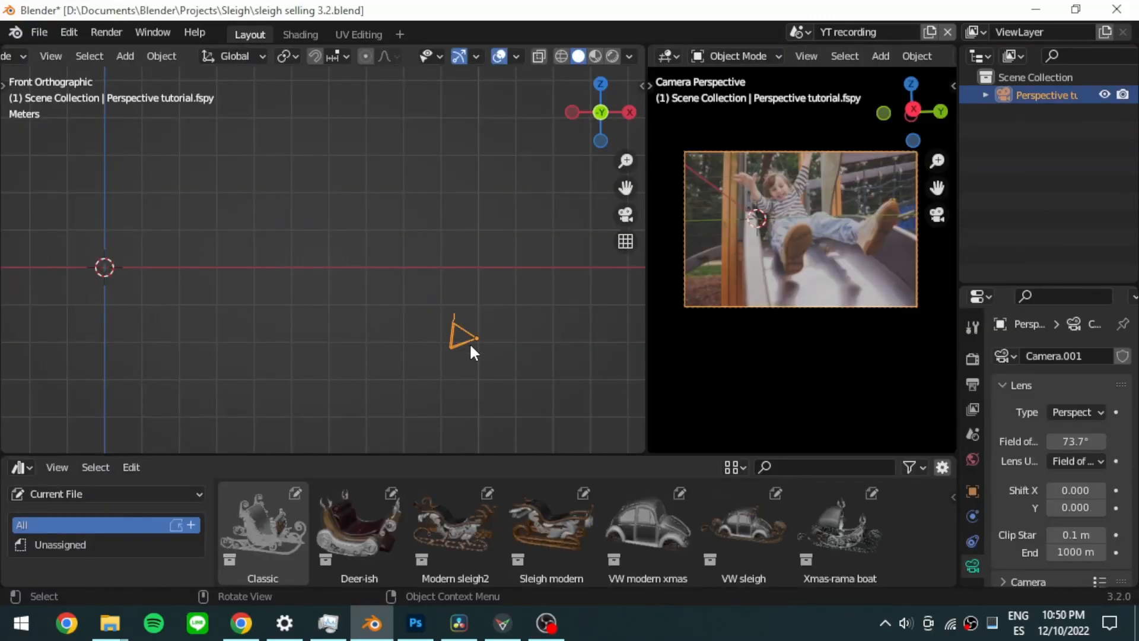
- Move the imported camera up about 2.4 m along global Z in the front view
key("g")
key("z")
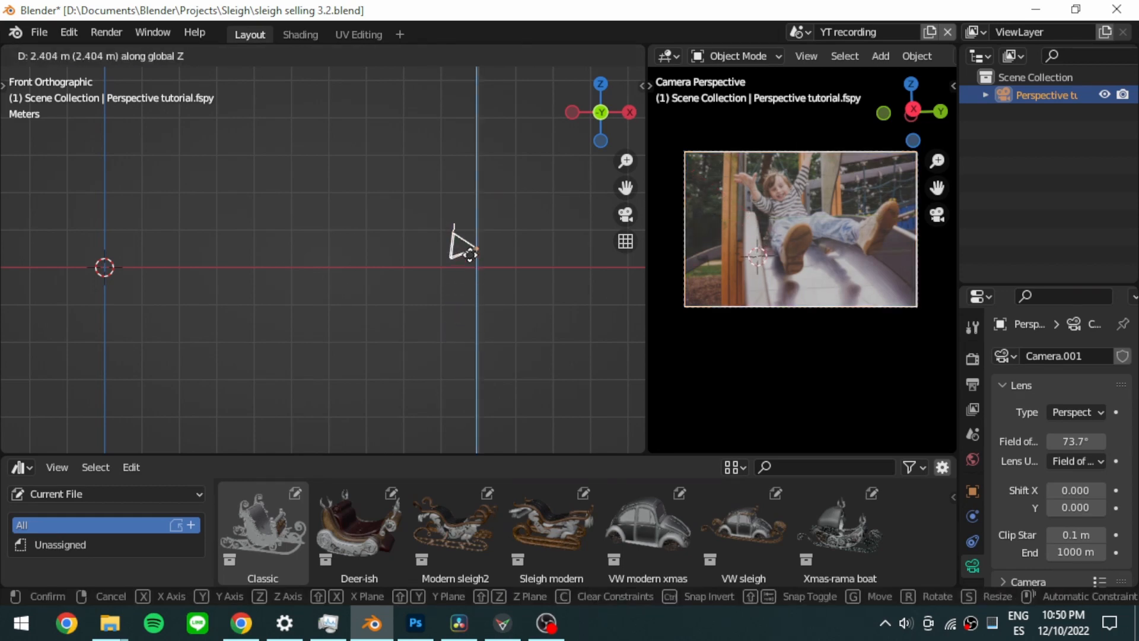
left_click(470, 254)
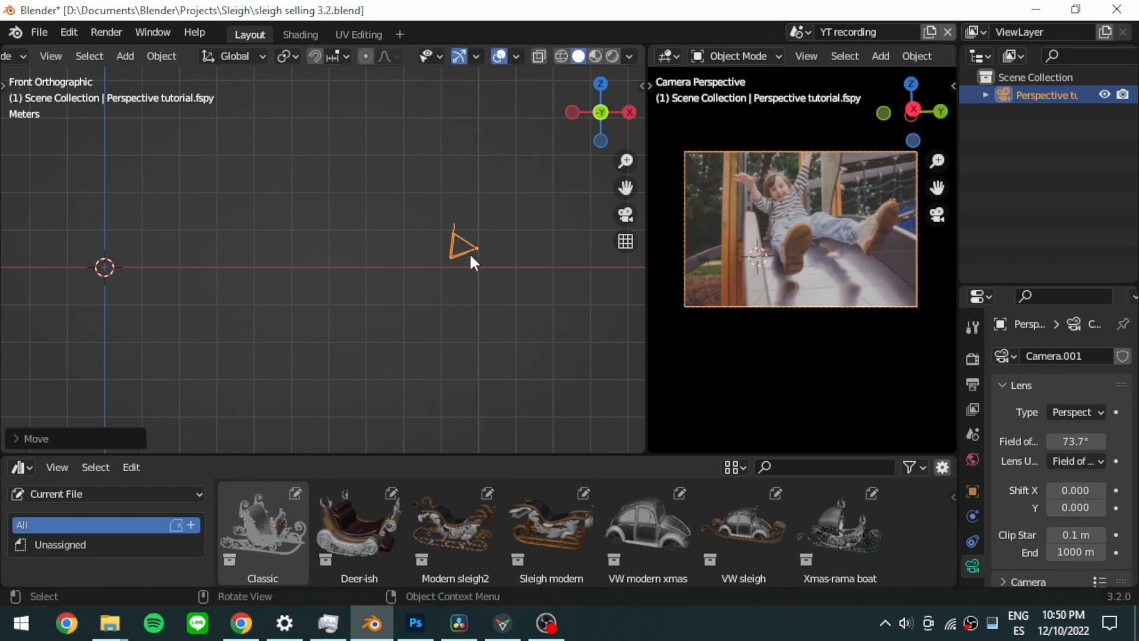
middle_click_drag(298, 272, 354, 315, "shift")
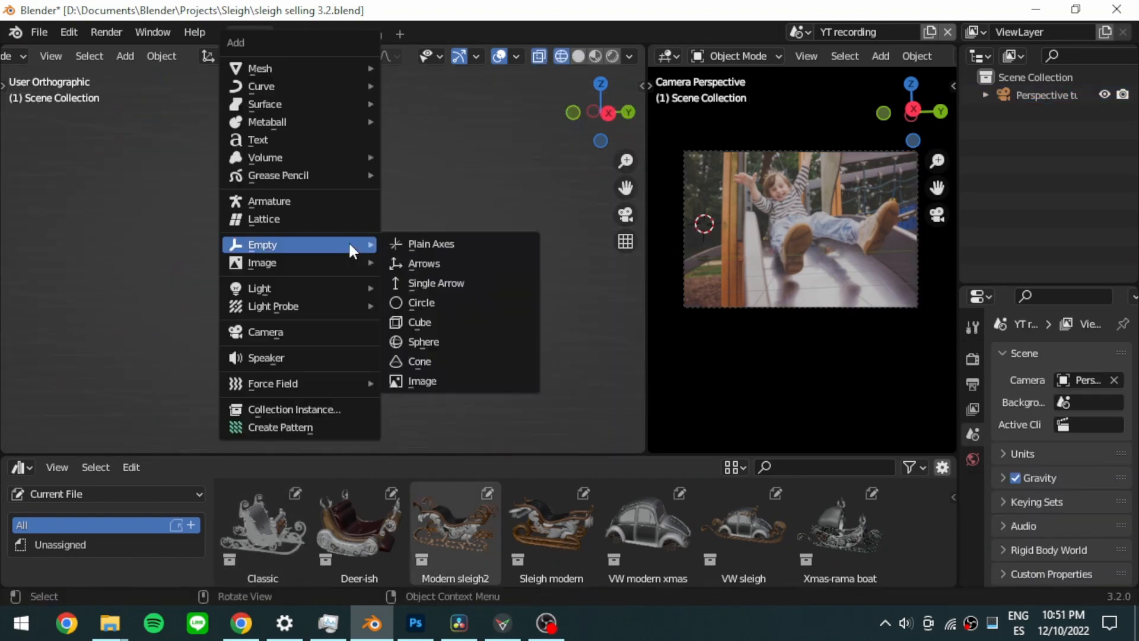
- Add the cut-out photo of the child, IMG_0441, to the scene with Images as Planes
mouse_move(333, 263)
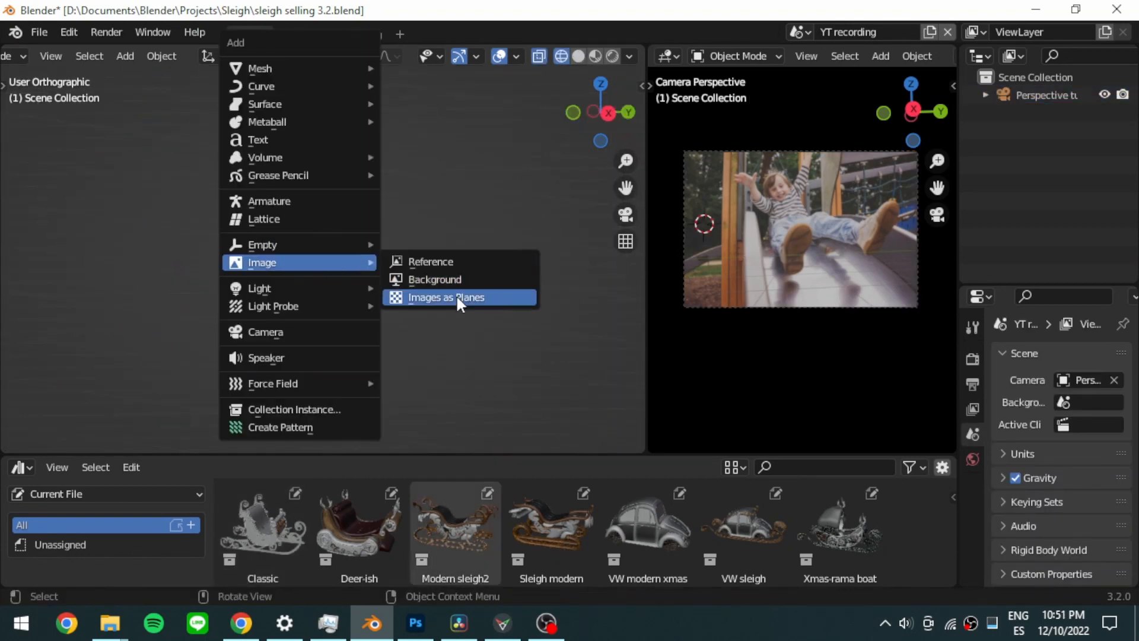
left_click(455, 295)
double_click(456, 294)
scroll(251, 436, "down", 5)
left_click(430, 360)
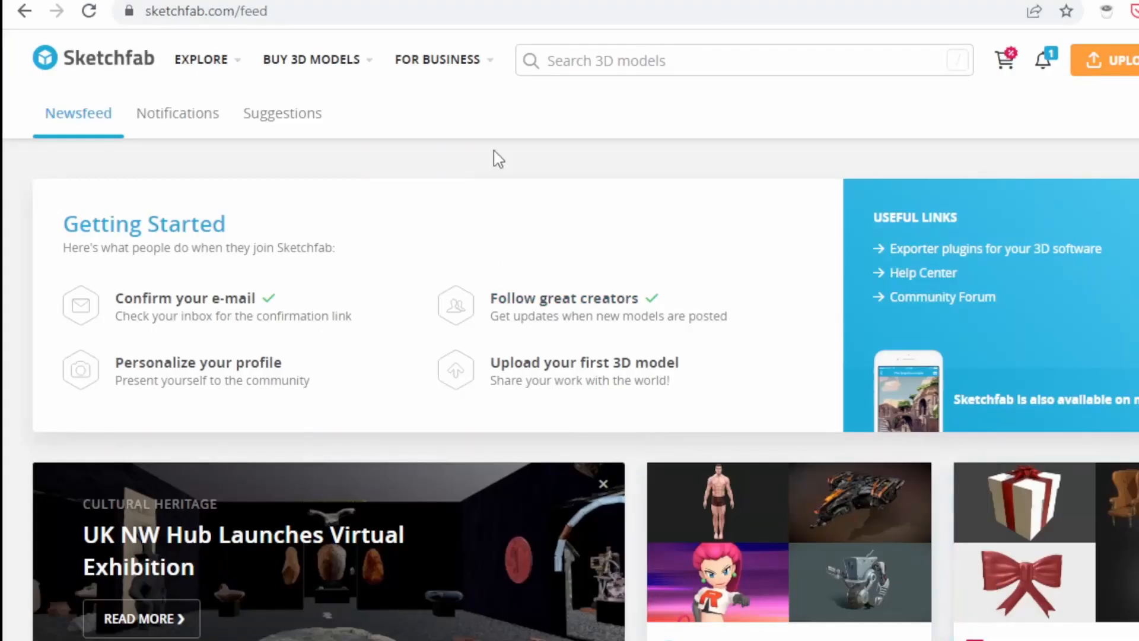
- Switch to Sketchfab, search the 3D models for "sleigh" and look over the results
type("sleigh")
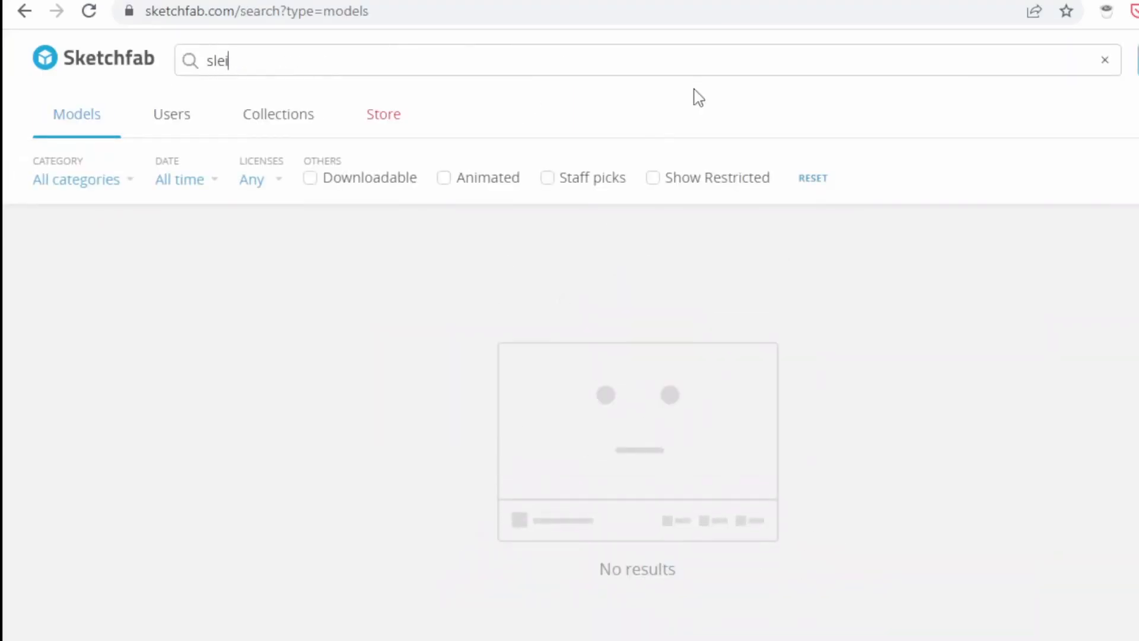
scroll(691, 178, "down", 5)
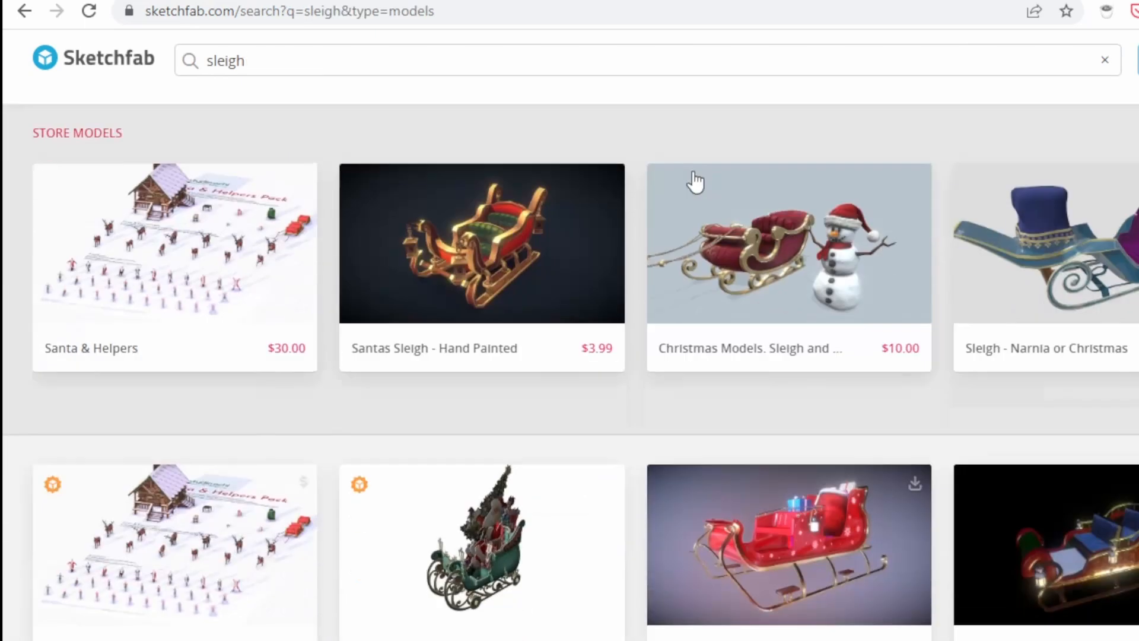
scroll(635, 258, "down", 5)
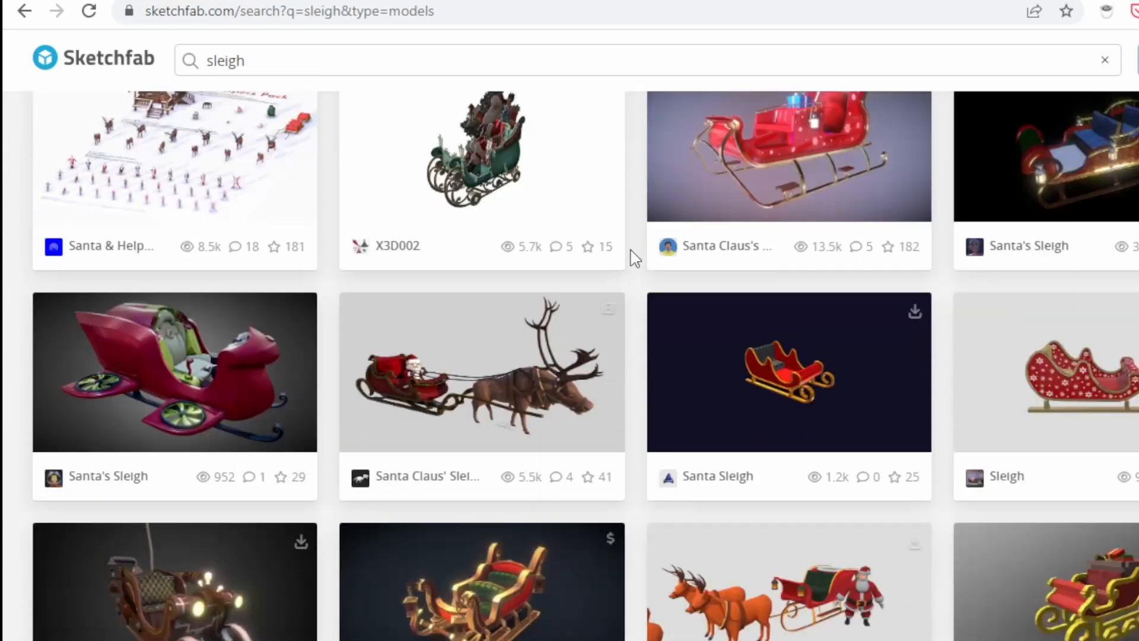
scroll(634, 258, "up", 10)
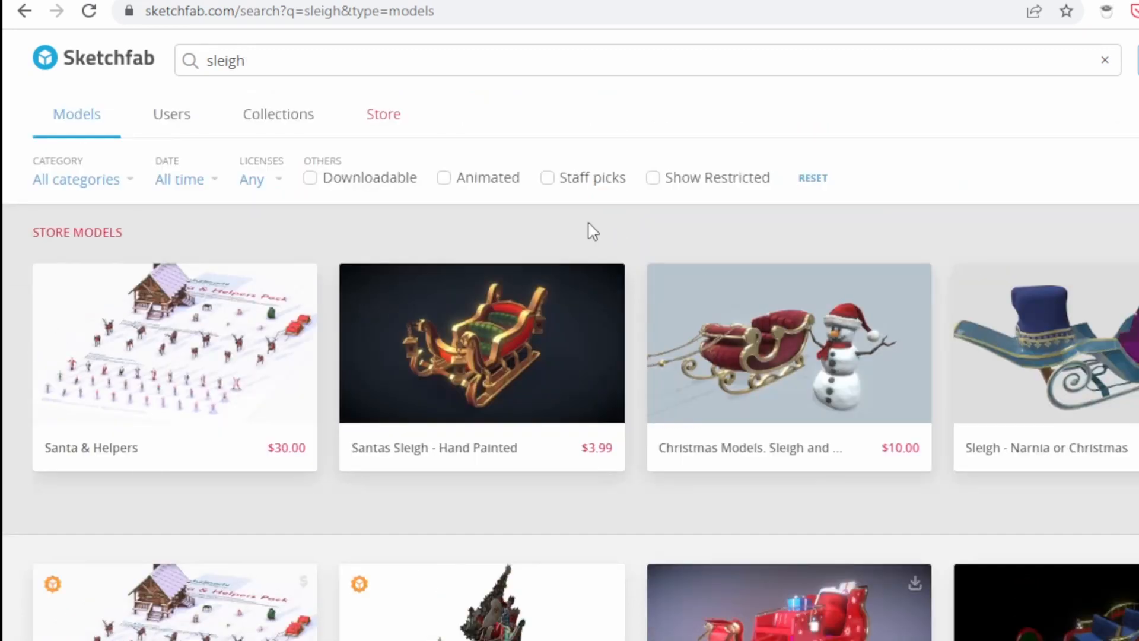
- Filter the sleigh models to downloadable ones without the Standard and Editorial licenses, and browse the matches
left_click(307, 185)
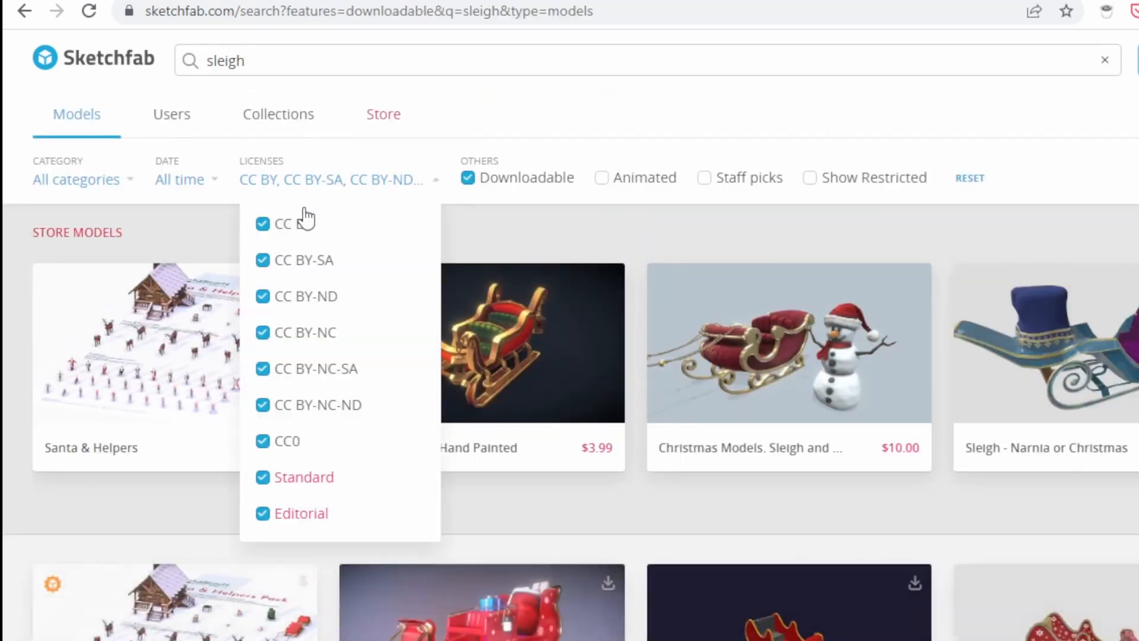
left_click(274, 477)
left_click(275, 516)
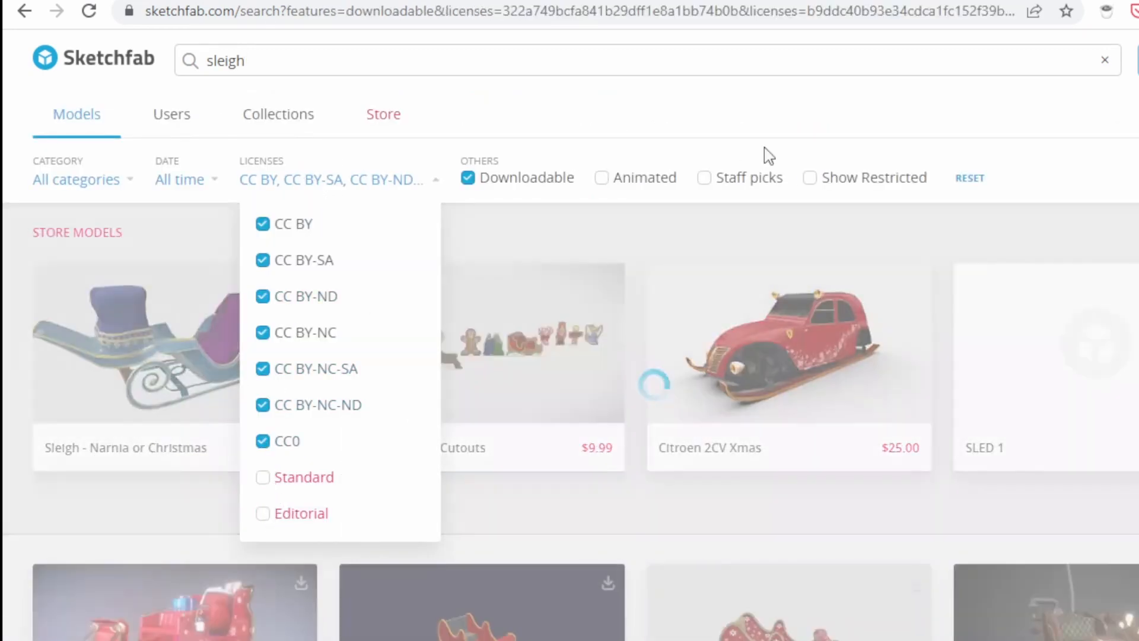
left_click(764, 147)
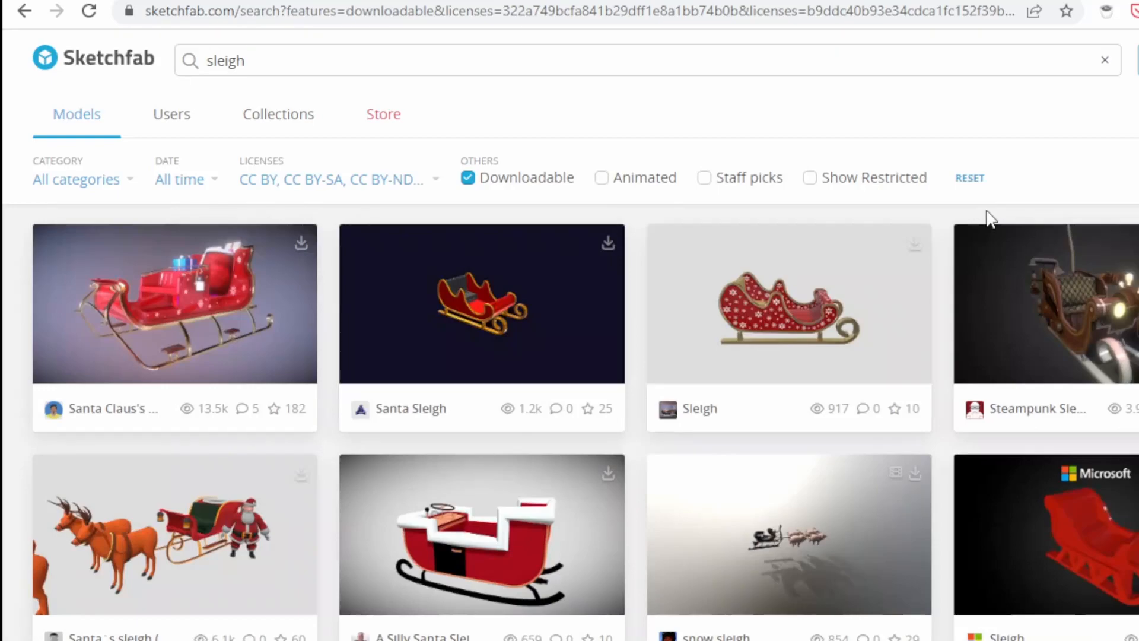
scroll(988, 218, "down", 8)
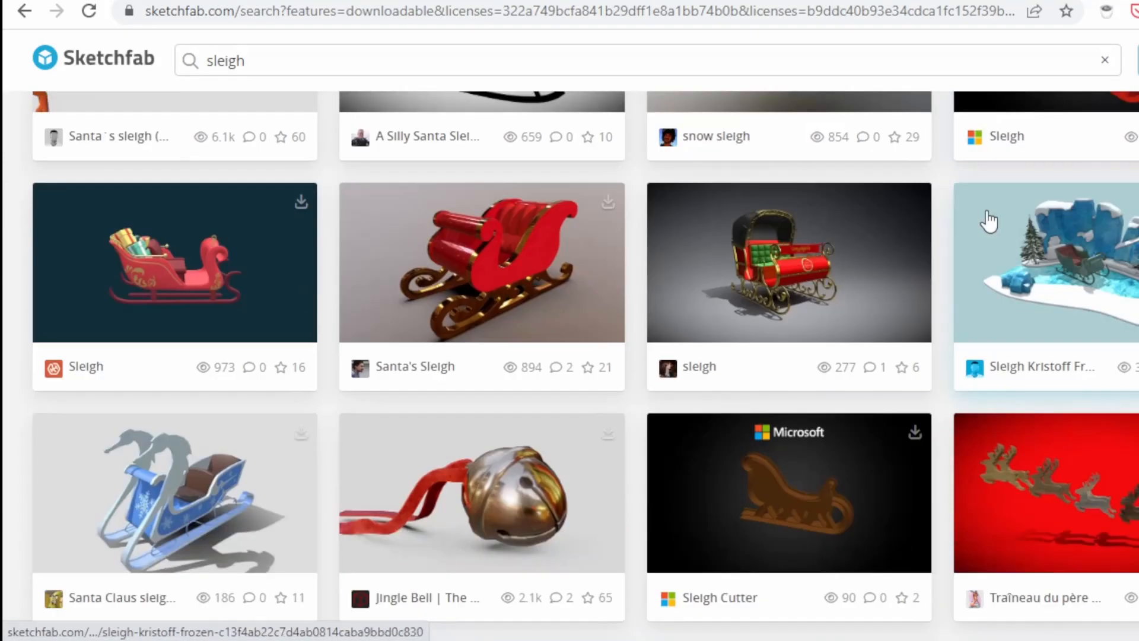
scroll(987, 221, "down", 12)
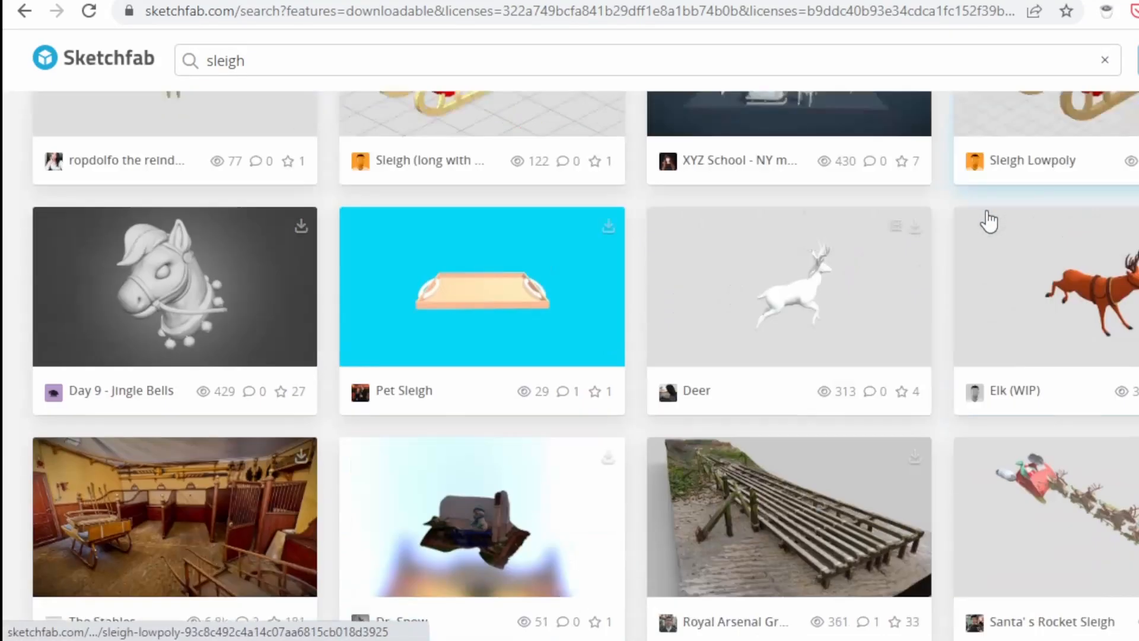
scroll(987, 221, "down", 9)
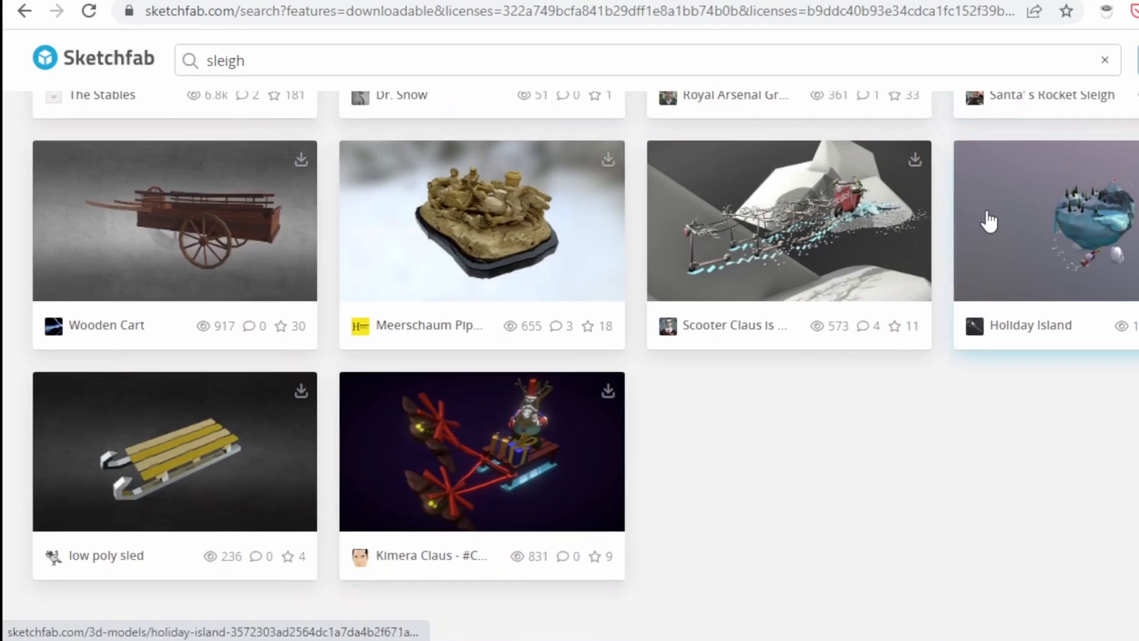
scroll(987, 221, "up", 20)
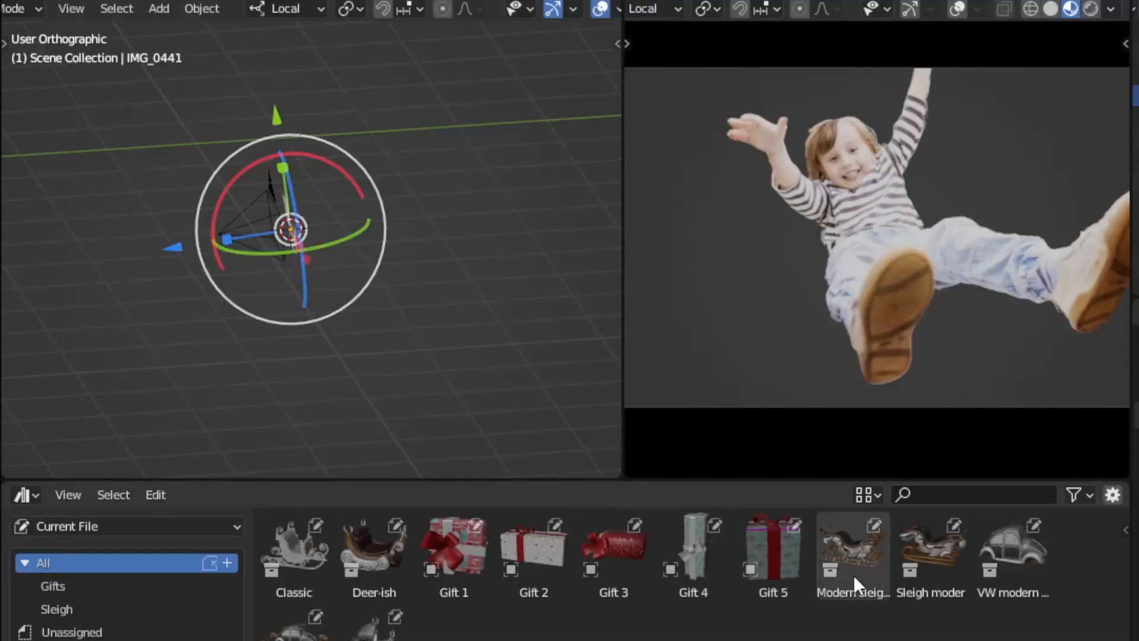
- Switch to Blender, place the Modern sleigh2 asset beside the child's image plane and rescale it
left_click_drag(856, 584, 433, 274)
key("s")
left_click(478, 279)
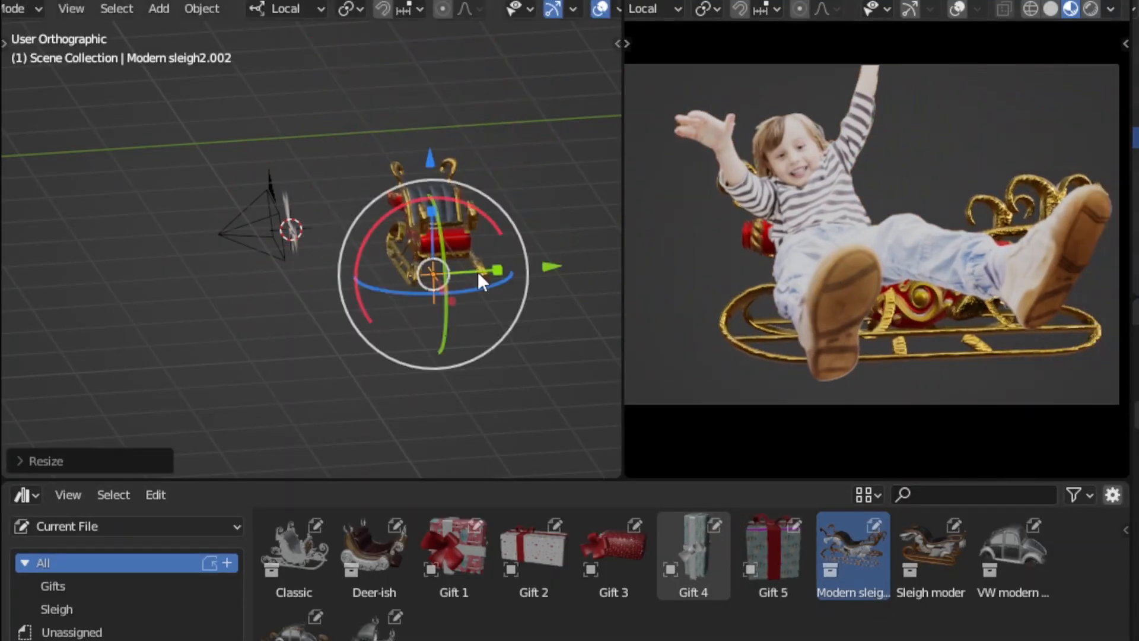
- Turn the sleigh about its vertical axis to face the camera, then place it behind the child and adjust its scale
scroll(549, 362, "up", 4)
left_click_drag(507, 315, 437, 307)
left_click_drag(333, 311, 140, 332)
key("s")
left_click(179, 304)
middle_click_drag(179, 305, 515, 252)
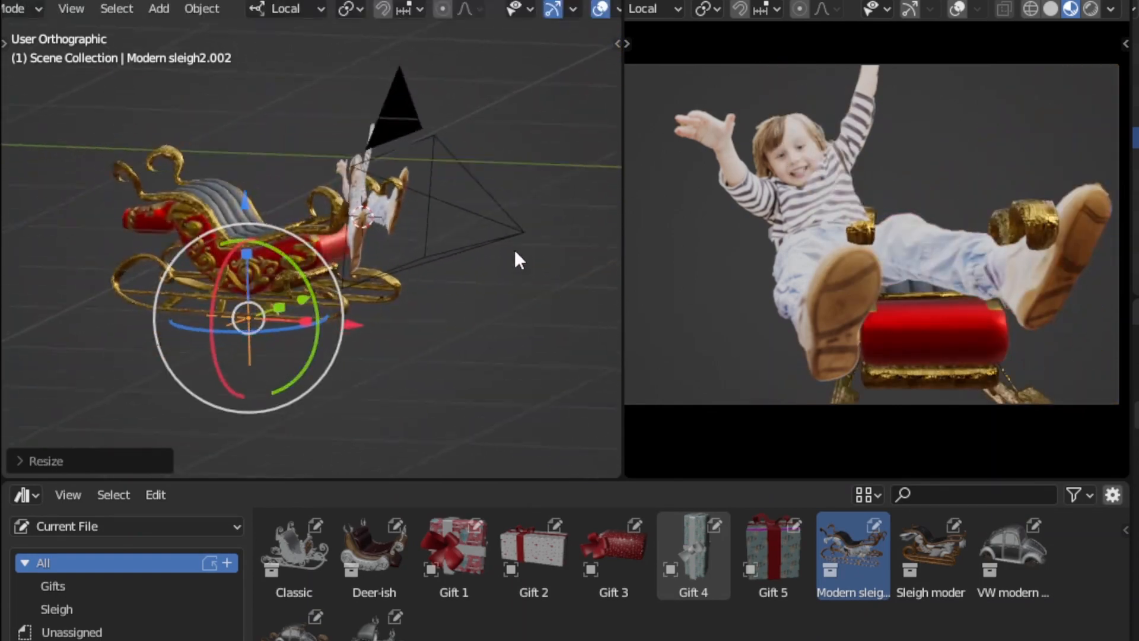
- Raise the sleigh slightly and tilt it about its local Y axis so its front slopes down toward the camera
scroll(515, 251, "up", 3)
middle_click_drag(360, 287, 423, 300, "shift")
left_click_drag(259, 237, 260, 207)
middle_click_drag(289, 223, 314, 215)
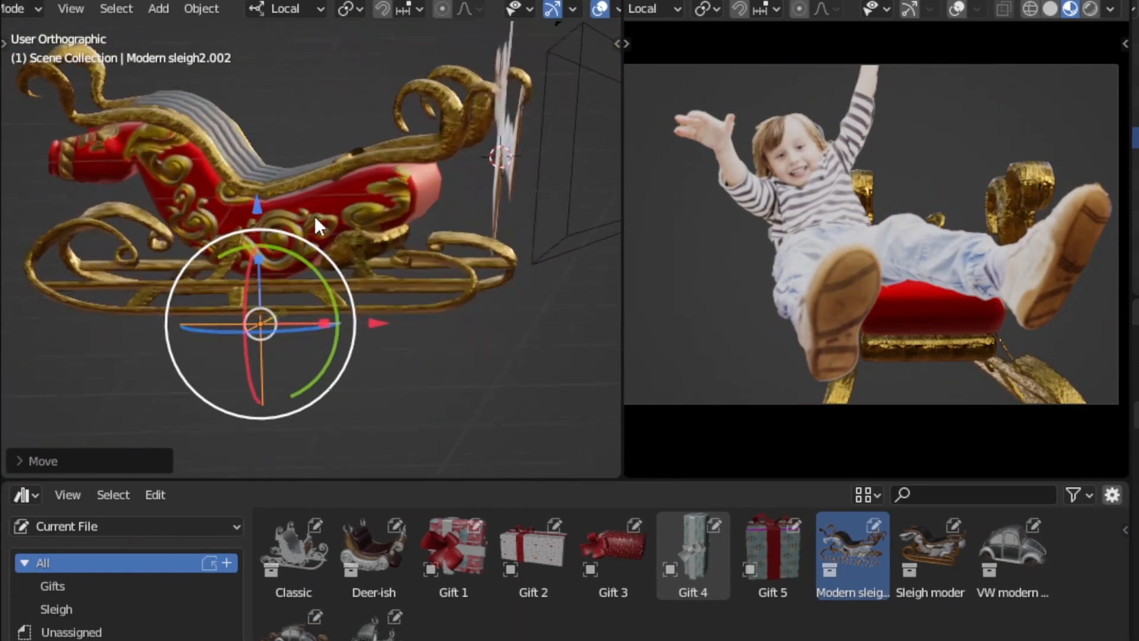
mouse_move(293, 255)
left_mouse_down()
mouse_move(324, 264)
mouse_move(298, 237)
left_mouse_up()
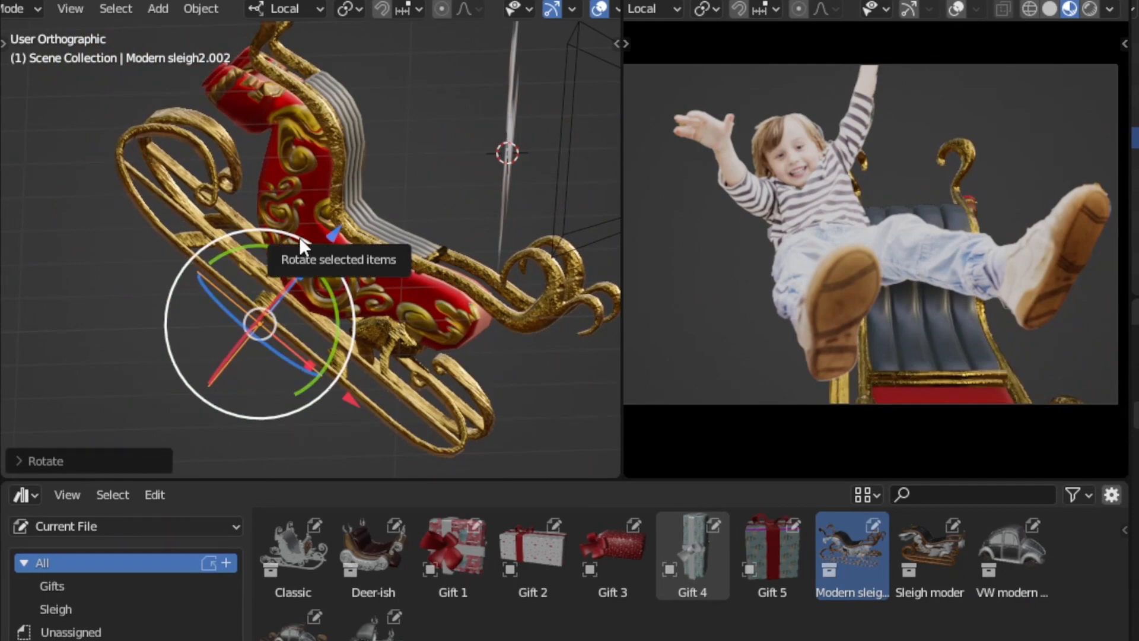
key("g")
left_click(288, 199)
- Adjust the tilted sleigh's placement behind the cut-out so the child appears seated in it in the camera view
middle_click_drag(367, 204, 298, 235)
left_click_drag(298, 239, 225, 268)
scroll(714, 314, "up", 6)
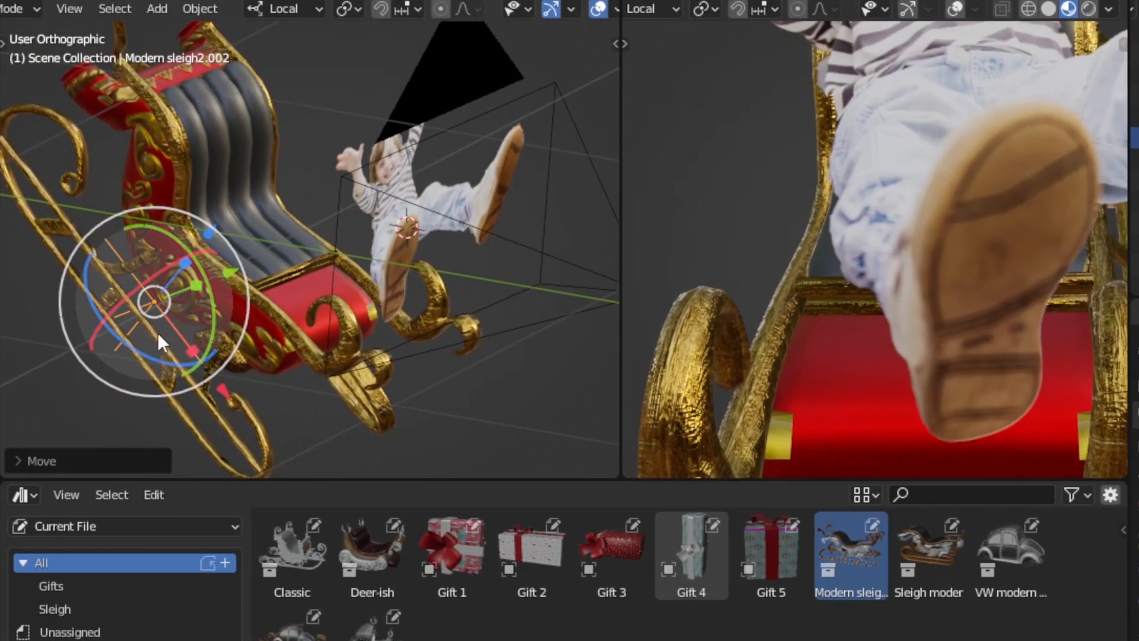
middle_click_drag(157, 332, 55, 311)
scroll(113, 318, "up", 2)
left_click_drag(122, 318, 135, 436)
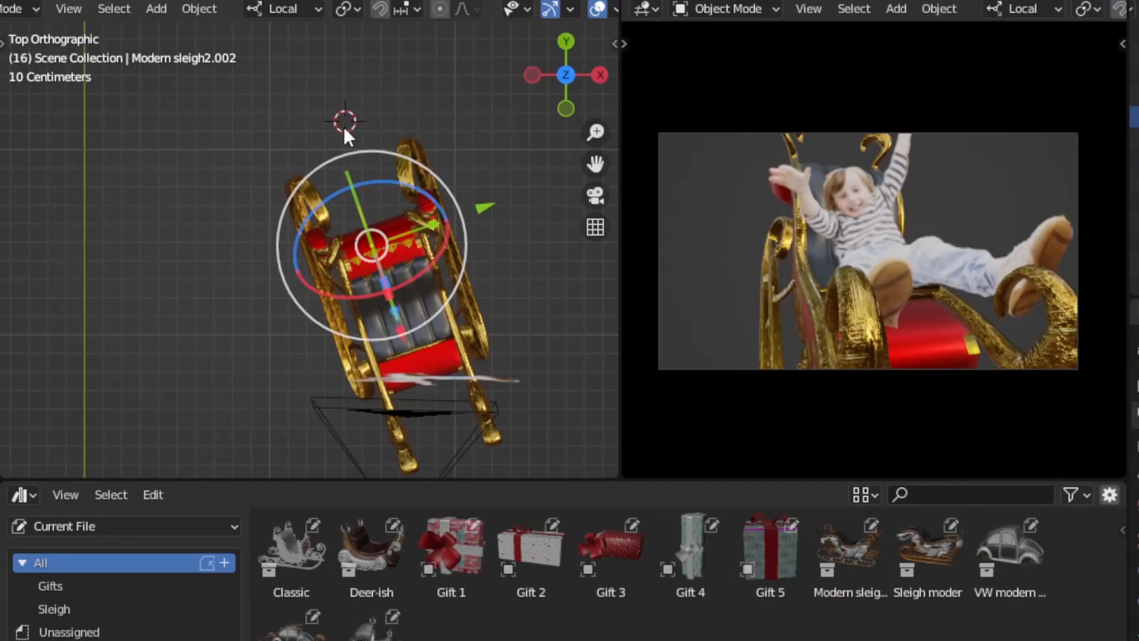
- Add a plane mesh at the 3D cursor behind the sleigh in the top view
key("shift+a")
mouse_move(296, 23)
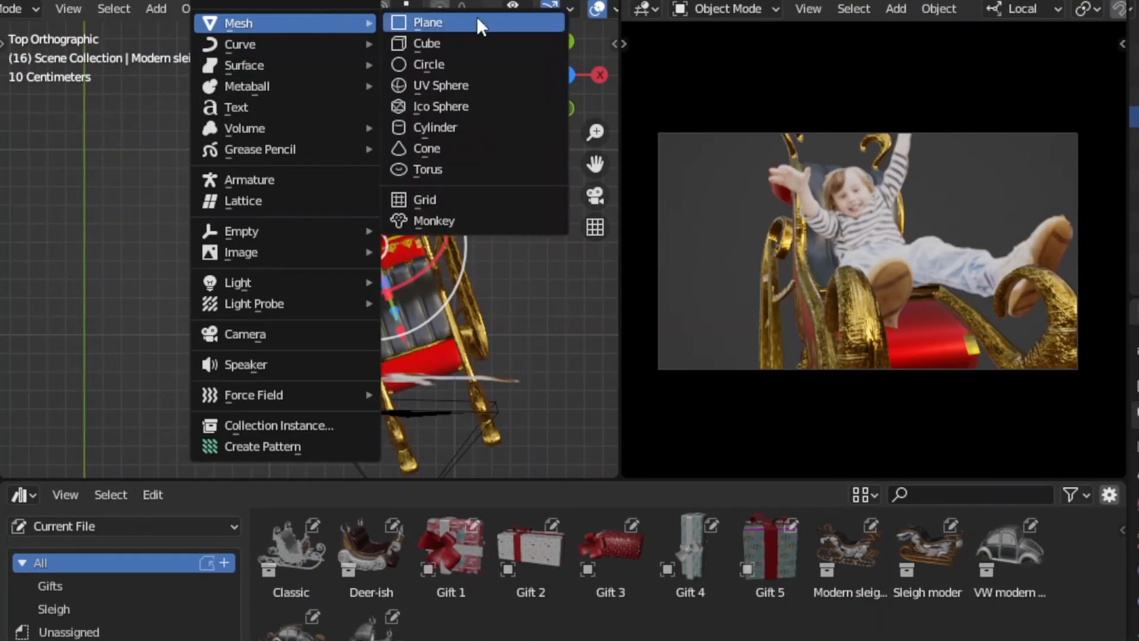
left_click(477, 24)
scroll(471, 281, "down", 2)
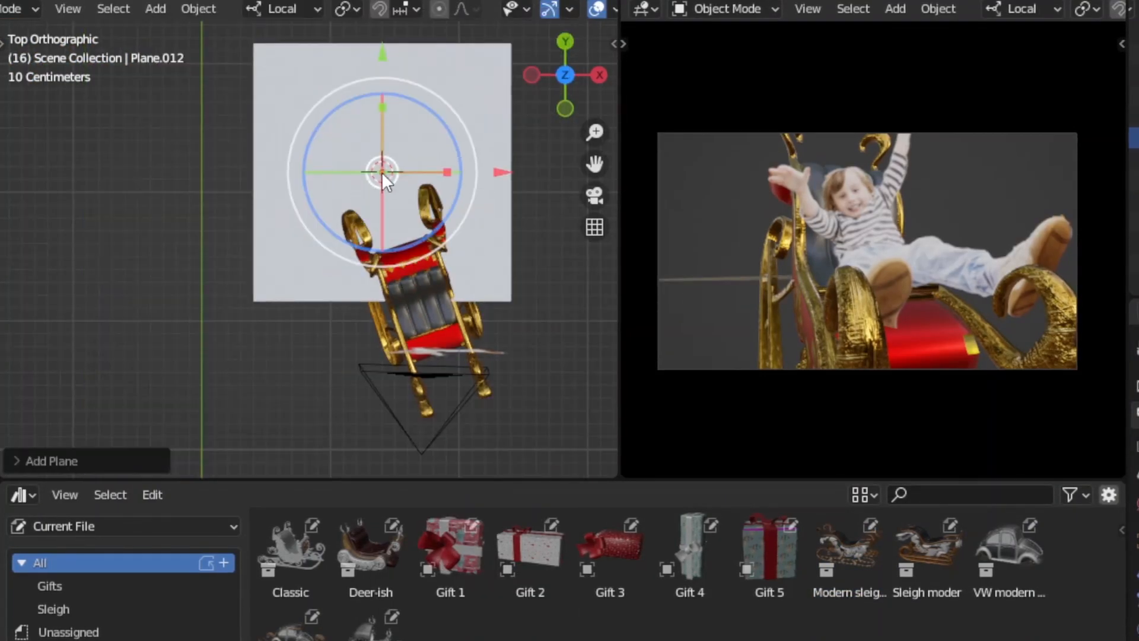
- Scale the plane up into a large ground surface and lower it beneath the sleigh
left_click_drag(382, 172, 376, 162)
key("s")
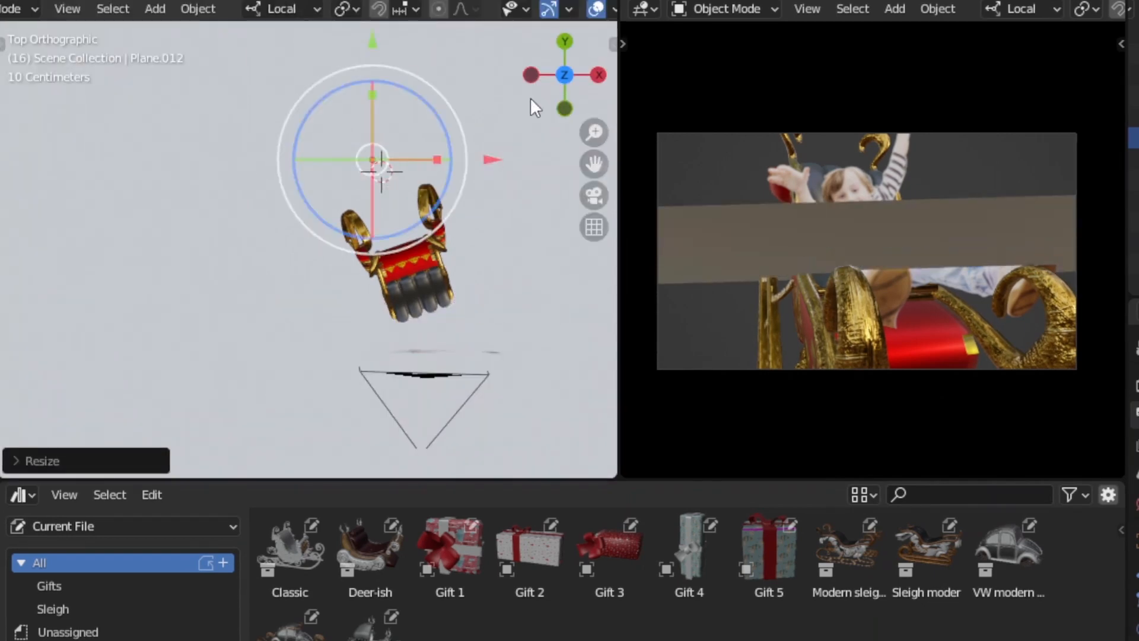
left_click(598, 75)
middle_click_drag(478, 138, 473, 154, "shift")
left_click_drag(364, 63, 371, 109)
middle_click_drag(359, 199, 357, 216)
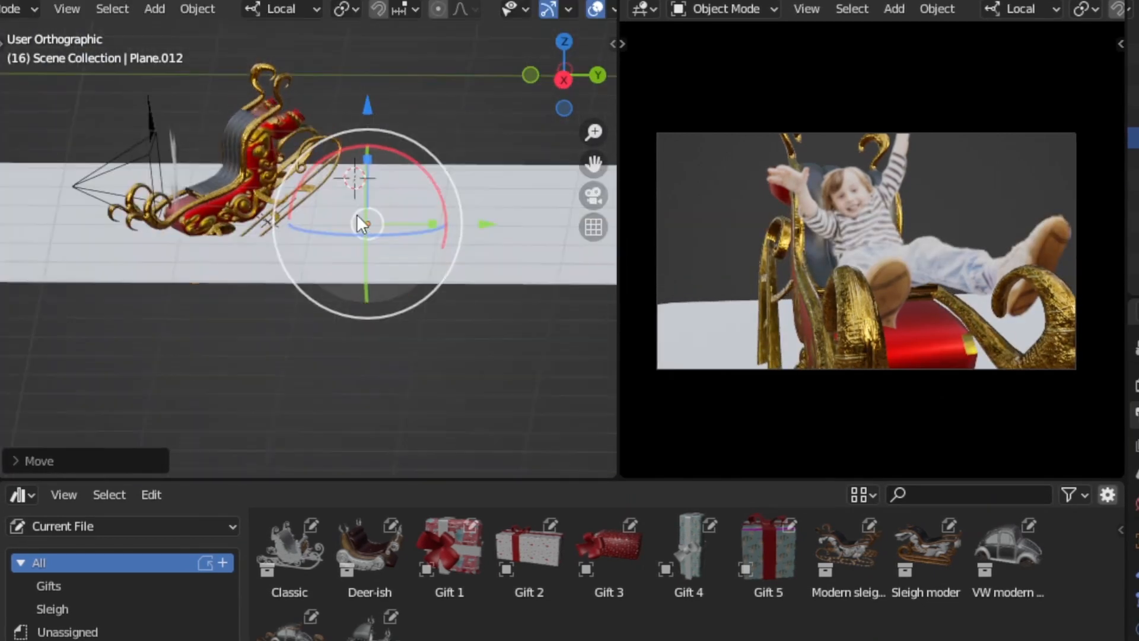
left_click_drag(367, 107, 371, 148)
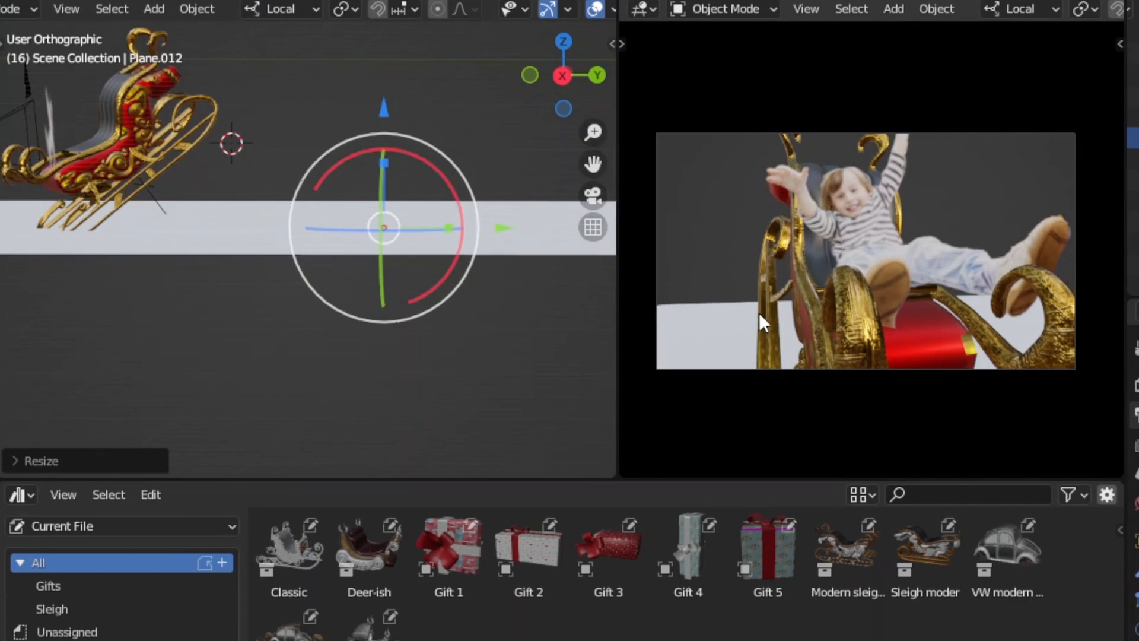
middle_click_drag(239, 264, 357, 373, "shift")
middle_click_drag(250, 255, 325, 248)
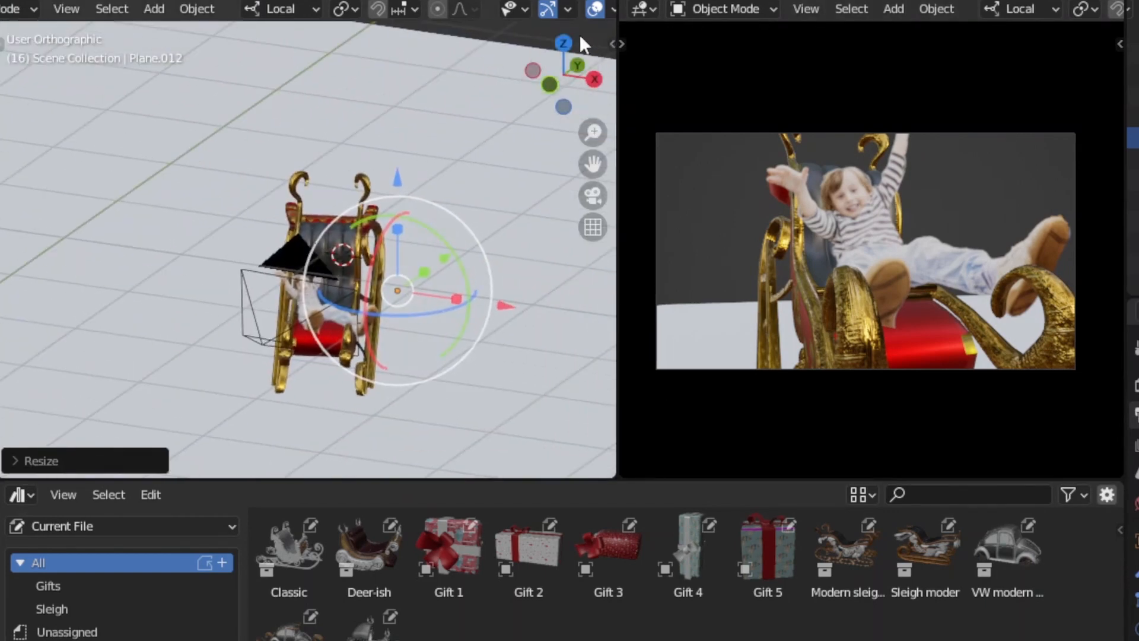
- In the top view, place the 3D cursor behind and to the left of the sleigh and add a UV sphere there
left_click(563, 43)
right_click(211, 134, "shift")
key("shift+a")
mouse_move(212, 140)
left_click(344, 198)
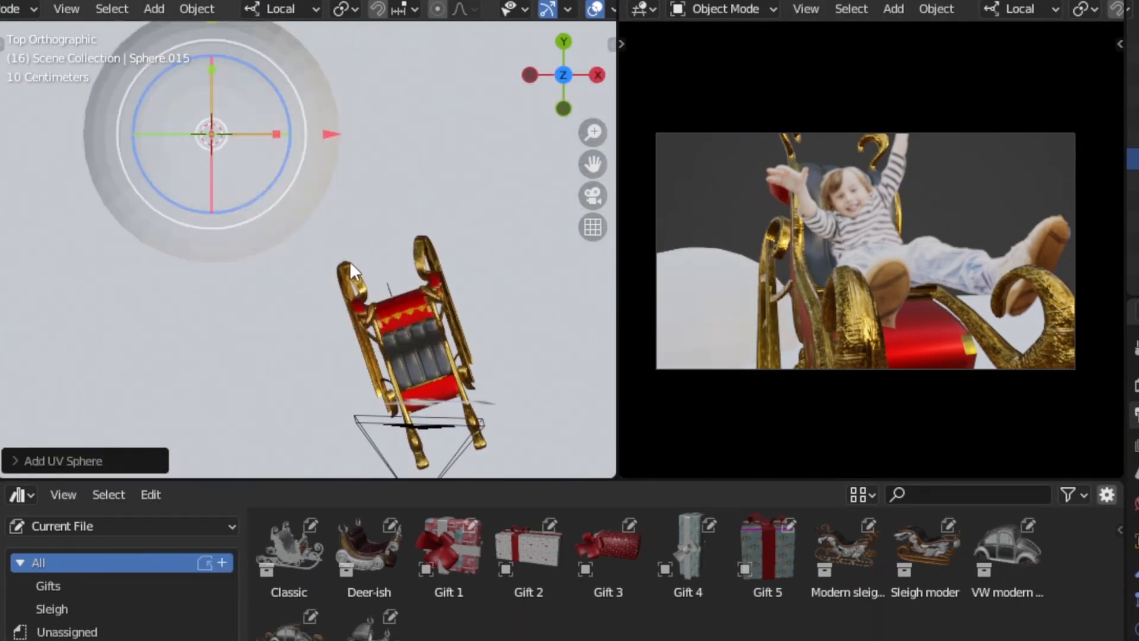
- Enlarge the sphere and move it back and sideways so it forms a snow mound beside the sleigh in the camera view
middle_click_drag(362, 264, 379, 309, "shift")
middle_click_drag(320, 302, 339, 148)
key("s")
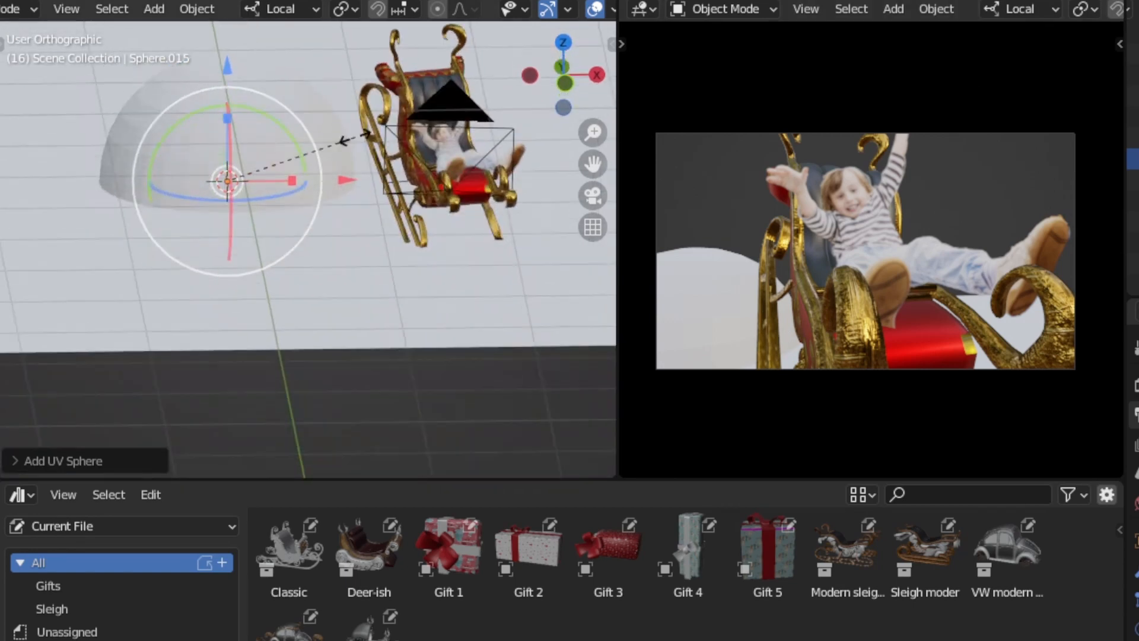
left_click(363, 245)
middle_click_drag(255, 191, 249, 220)
middle_click_drag(250, 220, 306, 312, "shift")
left_click_drag(252, 188, 225, 113)
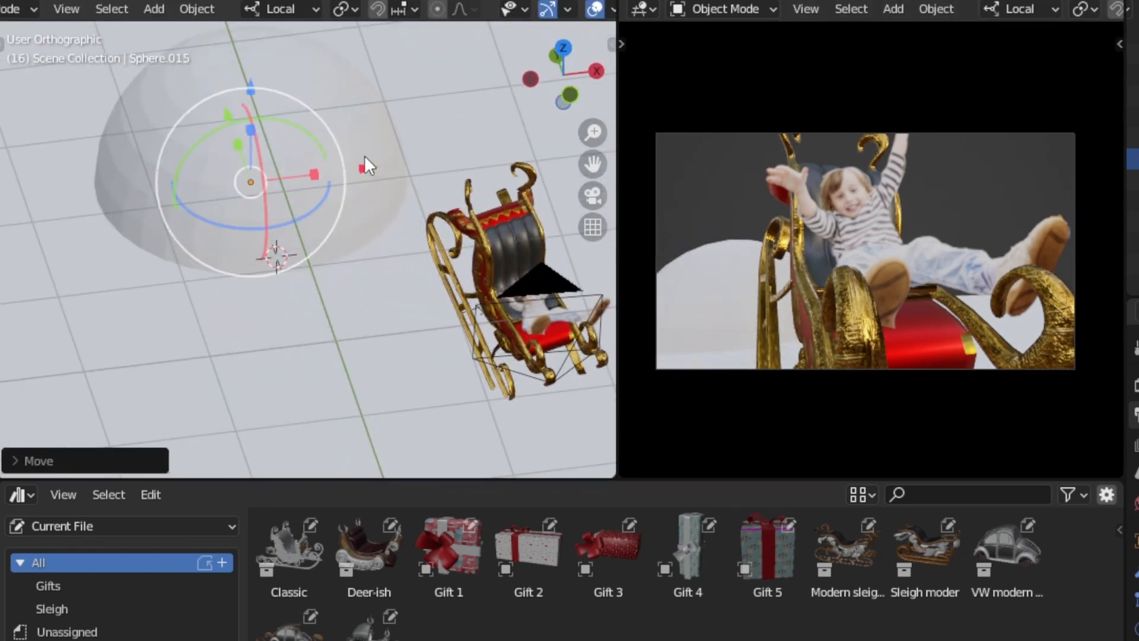
left_click_drag(379, 169, 326, 174)
middle_click_drag(267, 177, 304, 270, "shift")
middle_click_drag(371, 308, 350, 279, "shift")
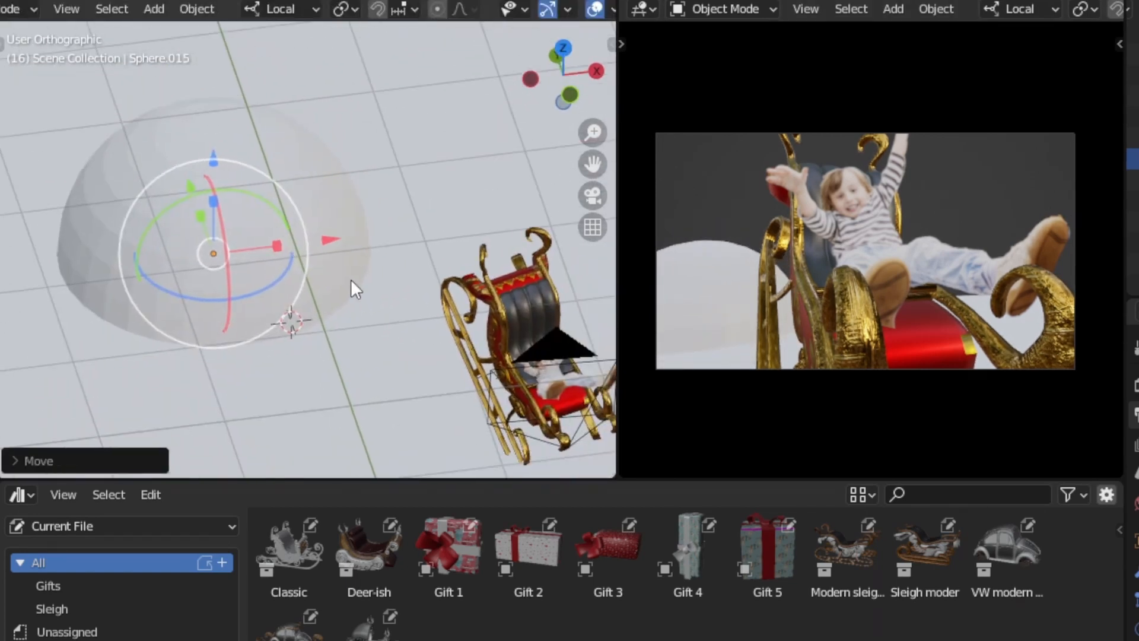
- Duplicate the snow mound to the opposite side of the sleigh, then duplicate it once more for a third mound
key("shift+d")
left_click(545, 181)
middle_click_drag(533, 187, 336, 251, "shift")
left_click_drag(333, 212, 638, 174)
middle_click_drag(0, 255, 186, 232, "shift")
key("shift+d")
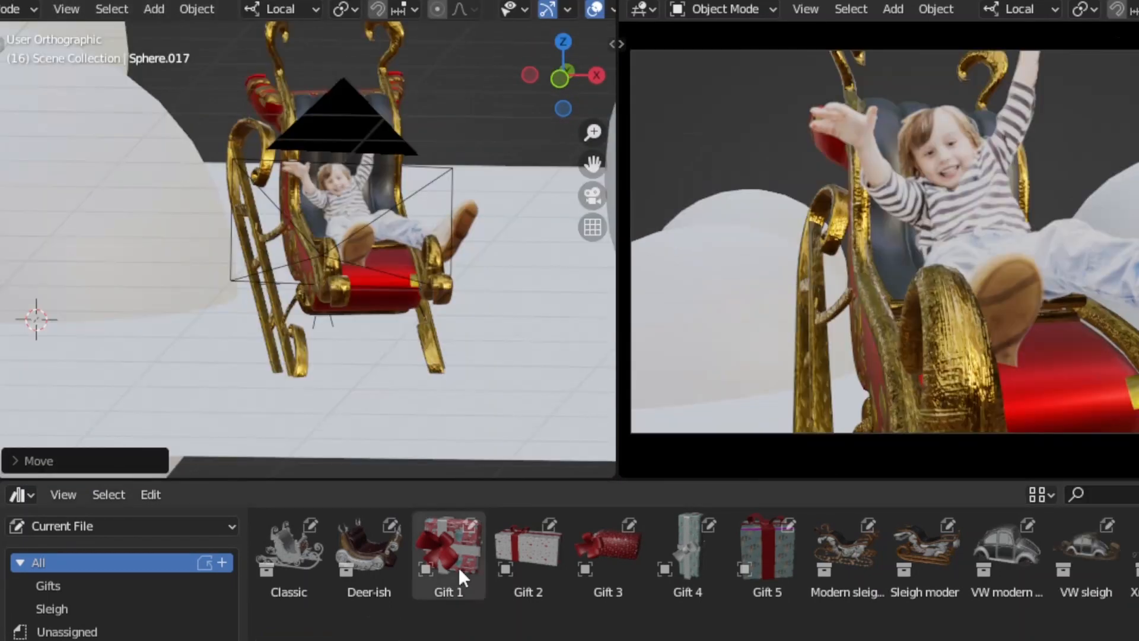
- Add the Gift 1 asset next to the sleigh, shrink it to a small present and rotate it
middle_click_drag(104, 205, 184, 235, "shift")
left_click_drag(460, 570, 267, 292)
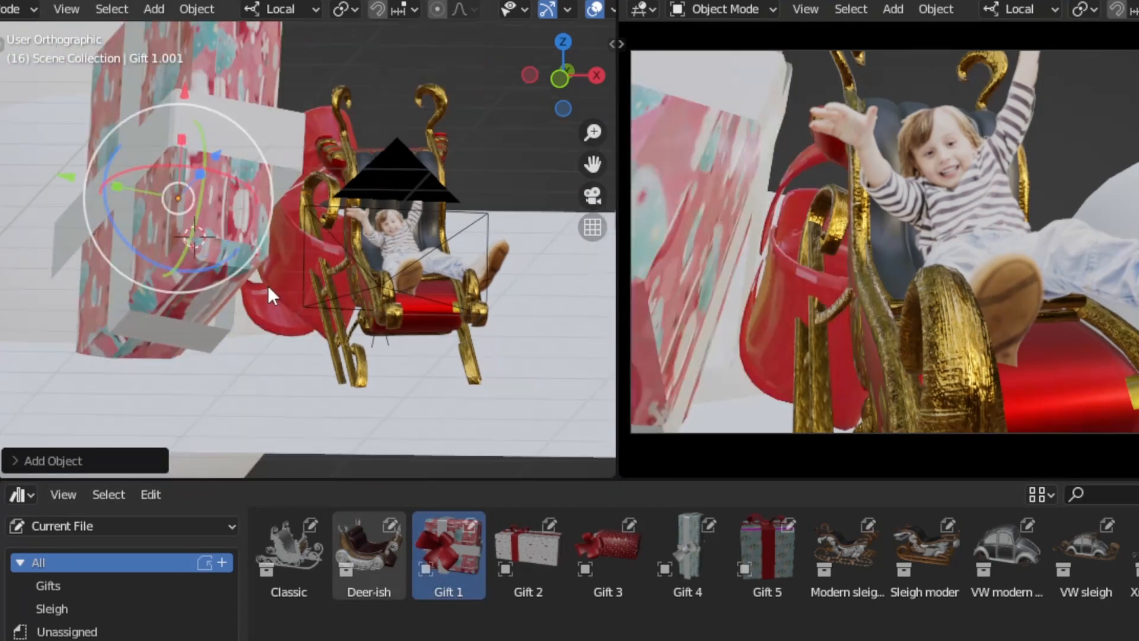
key("s")
left_click(244, 205)
left_click_drag(219, 188, 164, 231)
scroll(144, 190, "up", 4)
left_click_drag(195, 191, 246, 236)
middle_click_drag(246, 237, 286, 322)
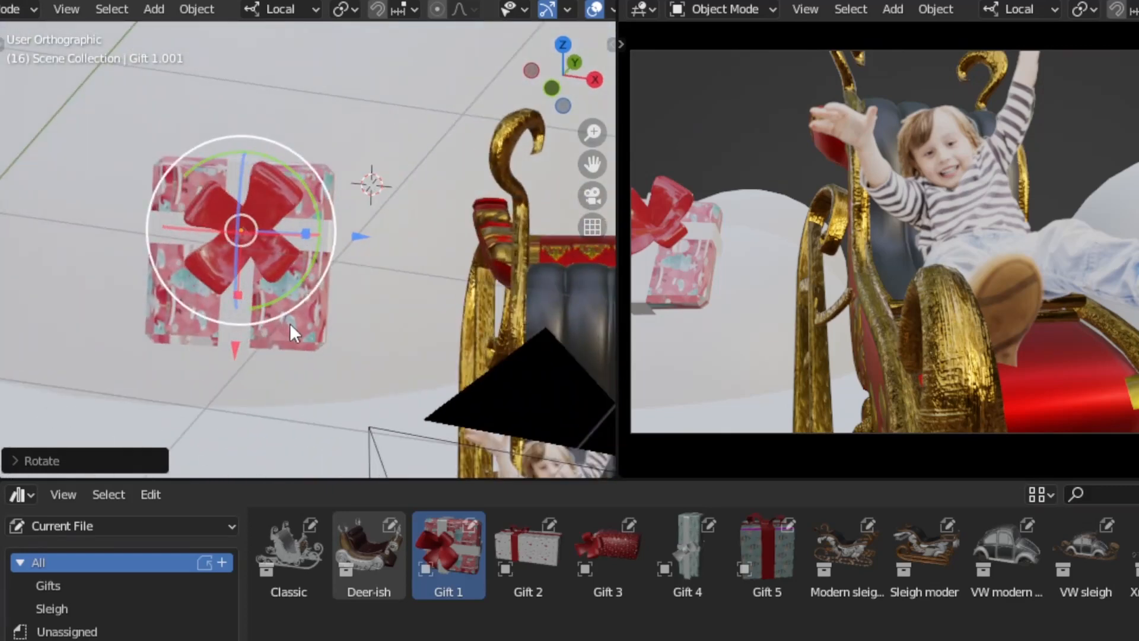
- Switch the transform orientation to Global and position the Gift 1 present in front of the left snow mound in the camera view
key("comma")
left_click(320, 452)
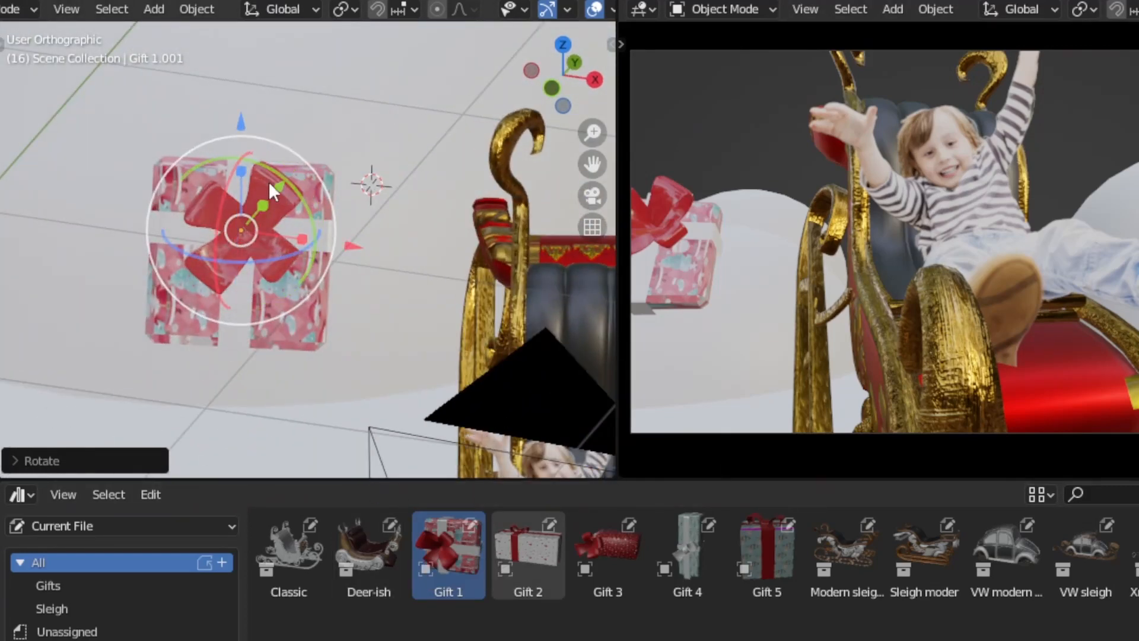
left_click_drag(269, 183, 351, 116)
middle_click_drag(351, 116, 231, 175)
scroll(267, 214, "down", 1)
left_click_drag(362, 257, 461, 248)
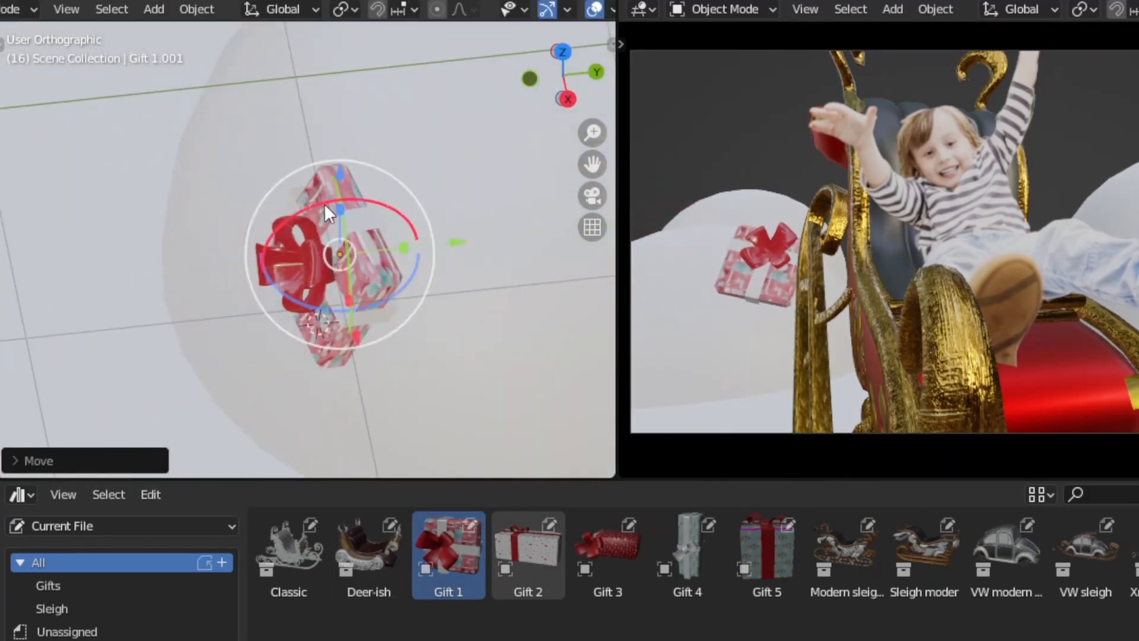
left_click_drag(347, 338, 333, 267)
middle_click_drag(404, 318, 469, 415)
- Add the Gift 3 asset and move it sideways near the foot of the left snow mound in the camera view
left_click(607, 548)
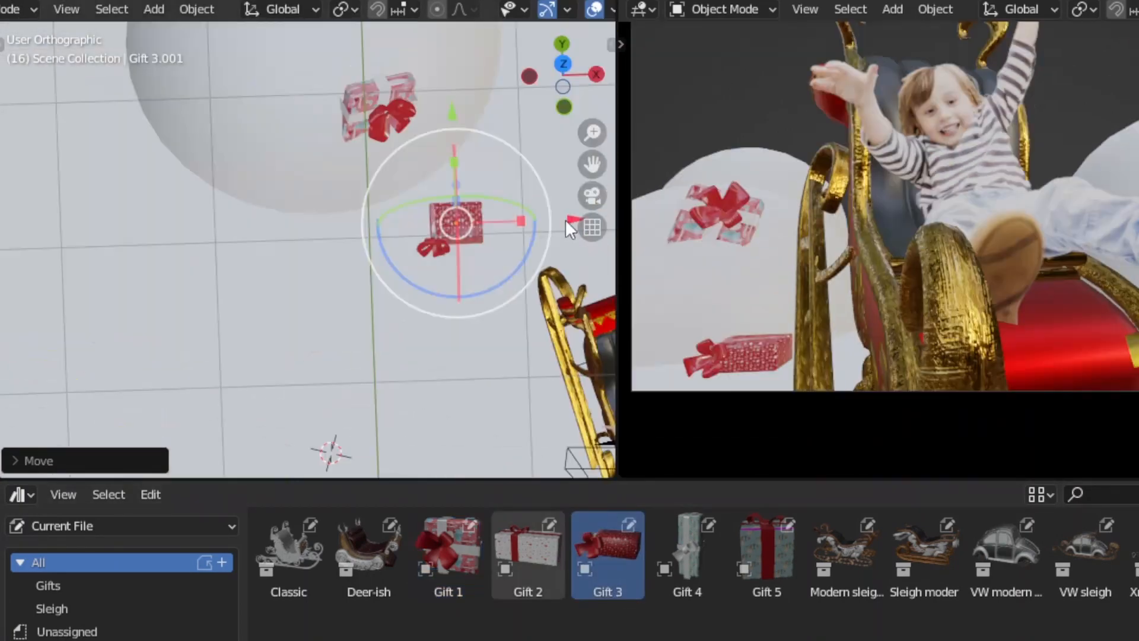
left_click_drag(565, 219, 514, 219)
middle_click_drag(666, 444, 639, 449, "shift")
- Add the Gift 5 asset above the left snow mound, then scale it down and rotate it
left_click(752, 560)
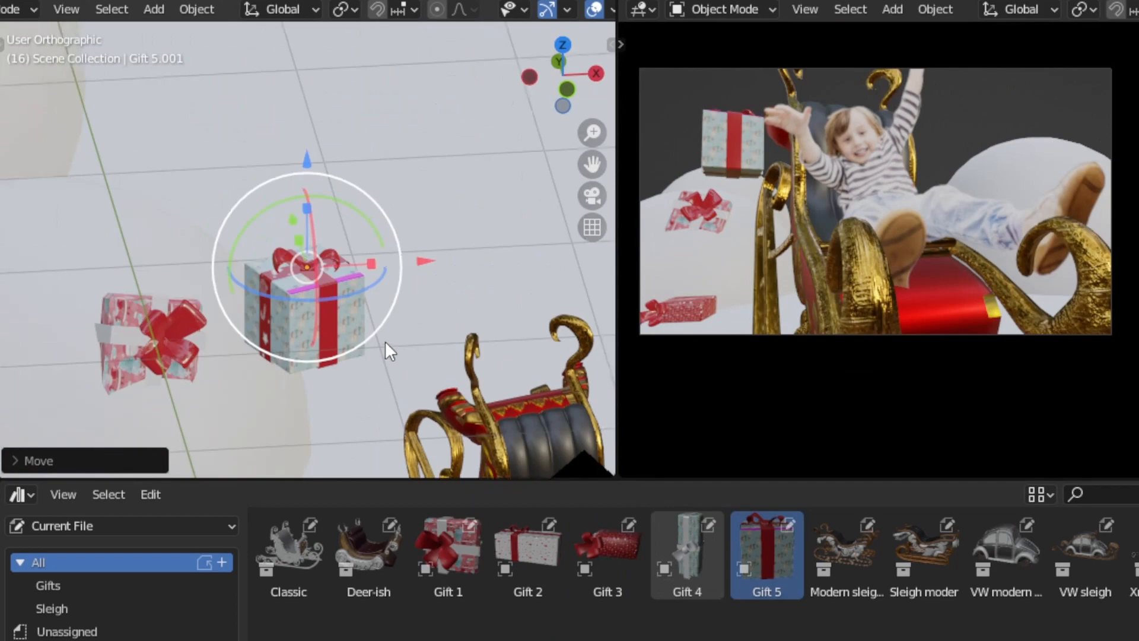
key("s")
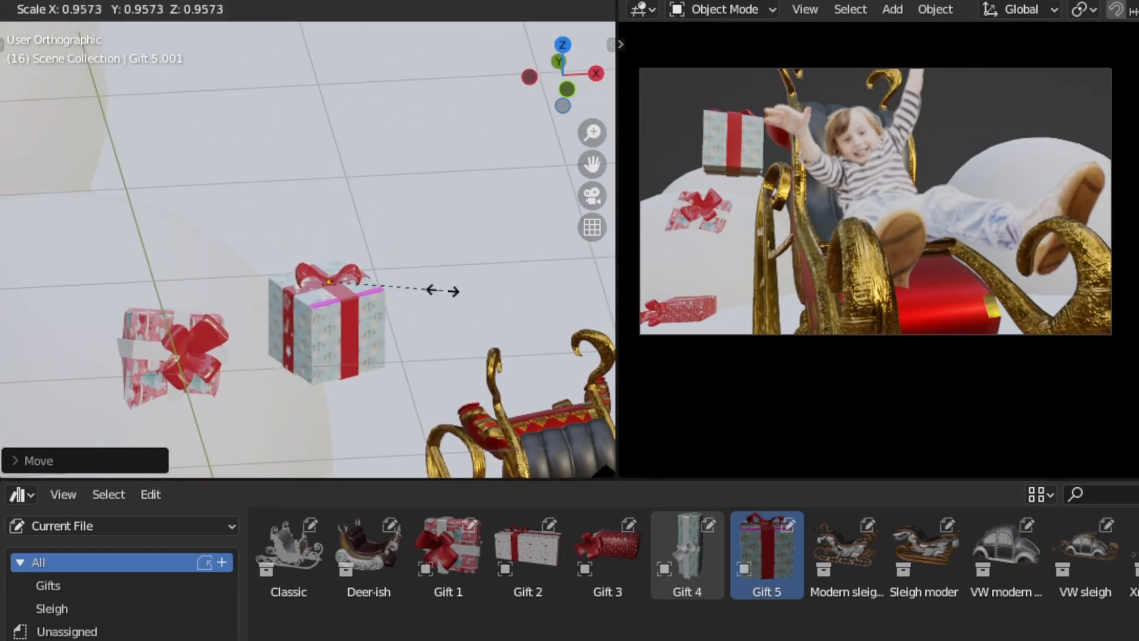
middle_click_drag(371, 272, 283, 214)
left_click_drag(283, 214, 313, 216)
key("r")
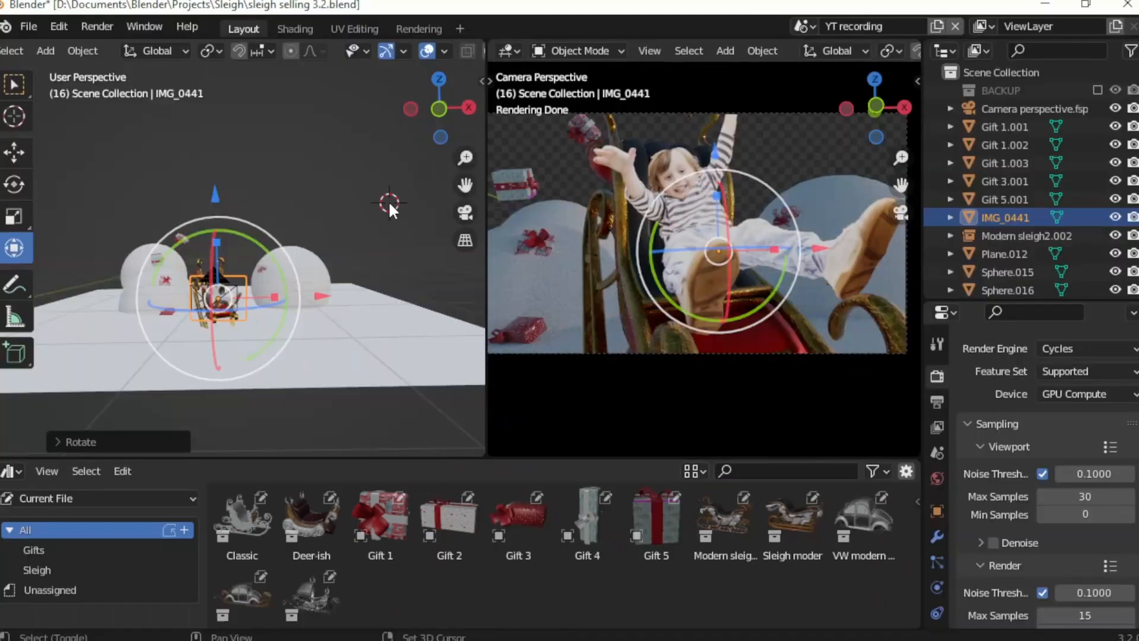
- Add a sun light beside the scene and, in the front view, tilt its beam diagonally toward the sleigh
key("shift+a")
mouse_move(404, 426)
left_click(492, 447)
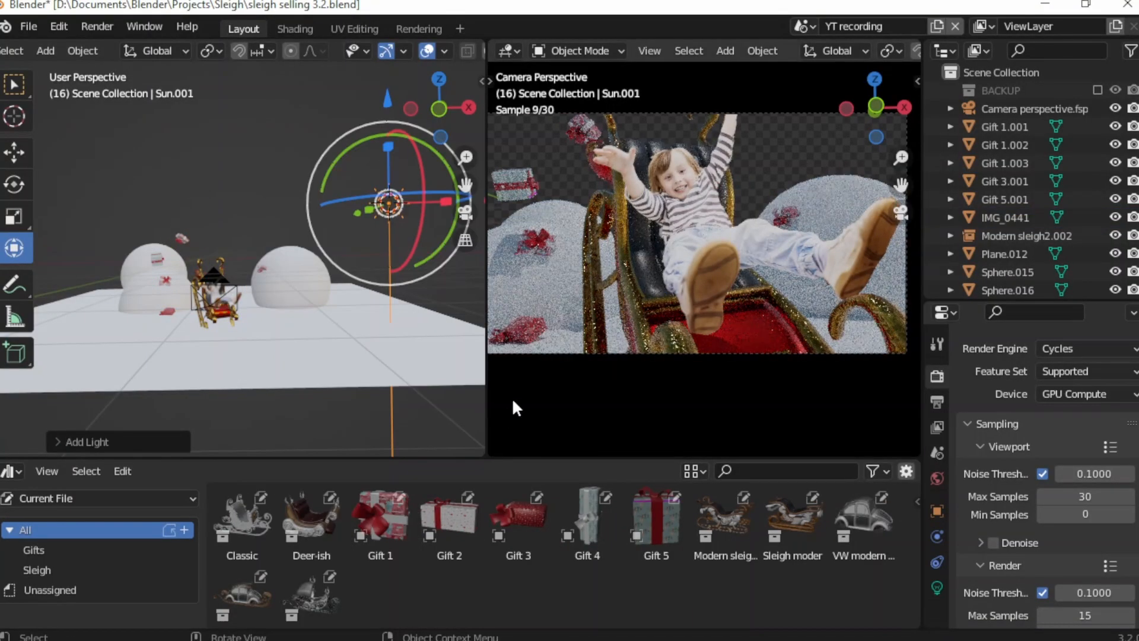
left_click(439, 108)
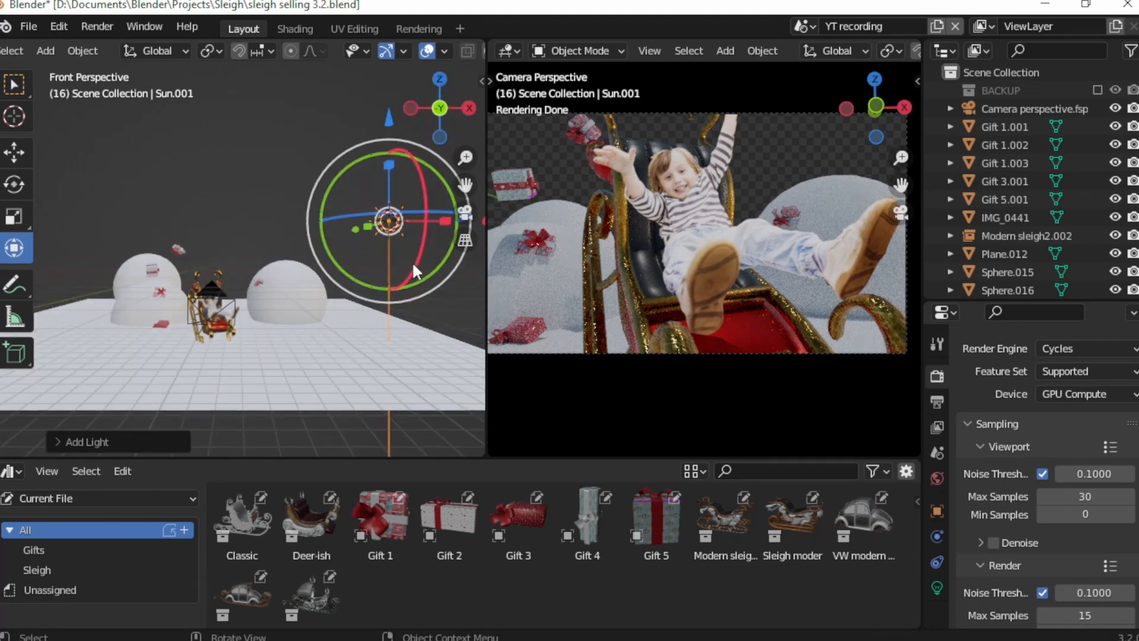
left_click_drag(413, 272, 456, 357)
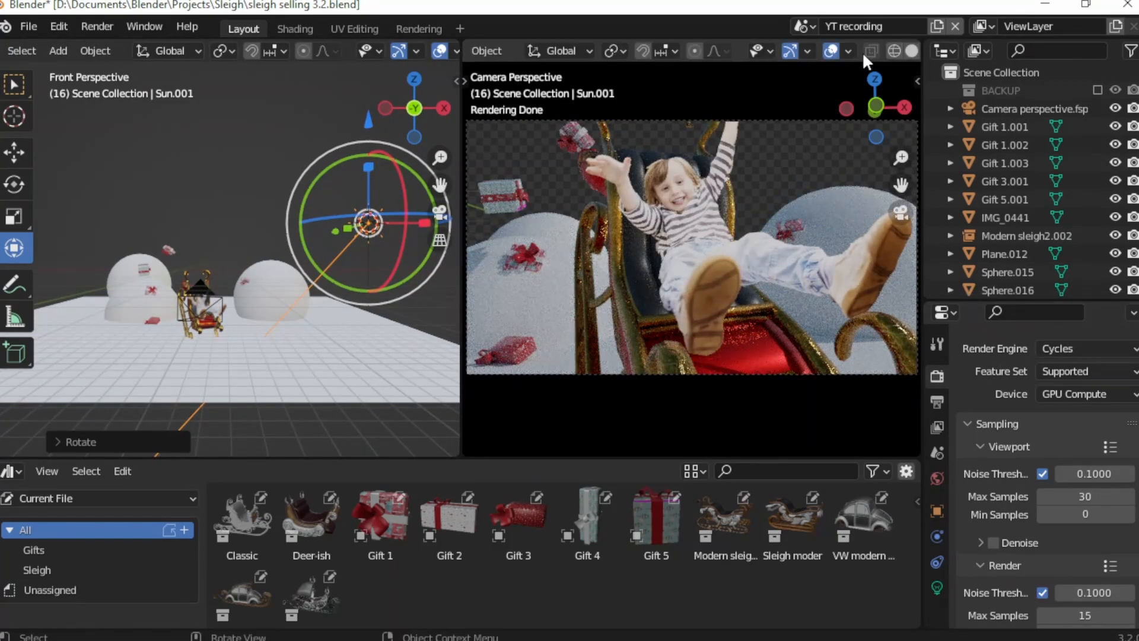
- Set the sun's strength to 3 and its color to a warm peach, hue 0.073 and saturation 0.391
left_click(937, 587)
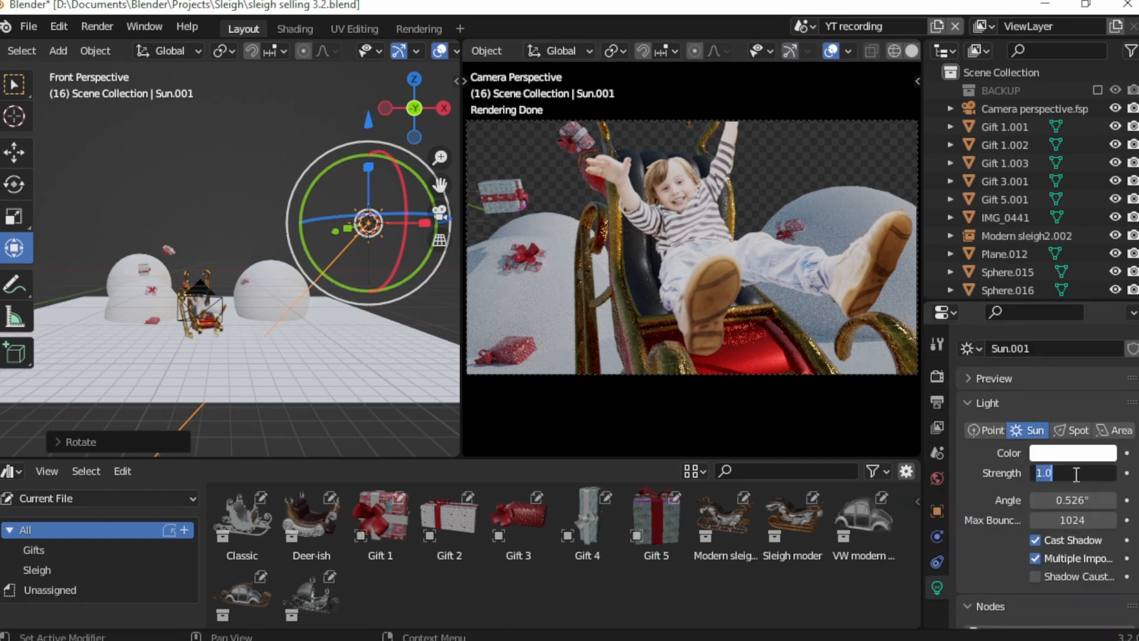
type("3")
key("Return")
left_click(1073, 452)
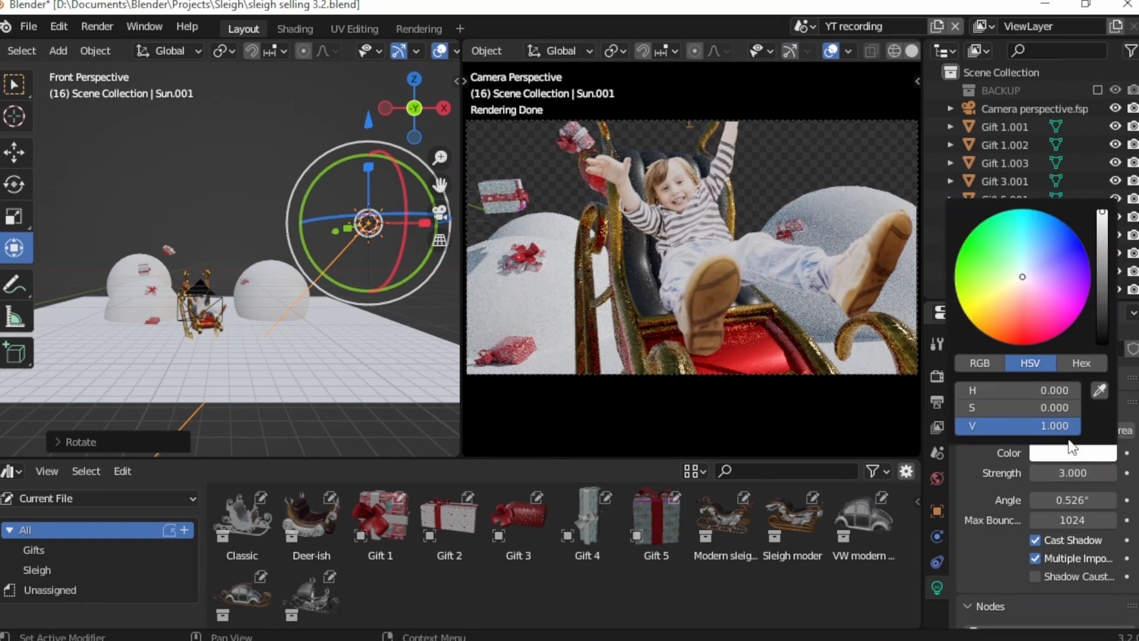
left_click_drag(1026, 290, 1016, 289)
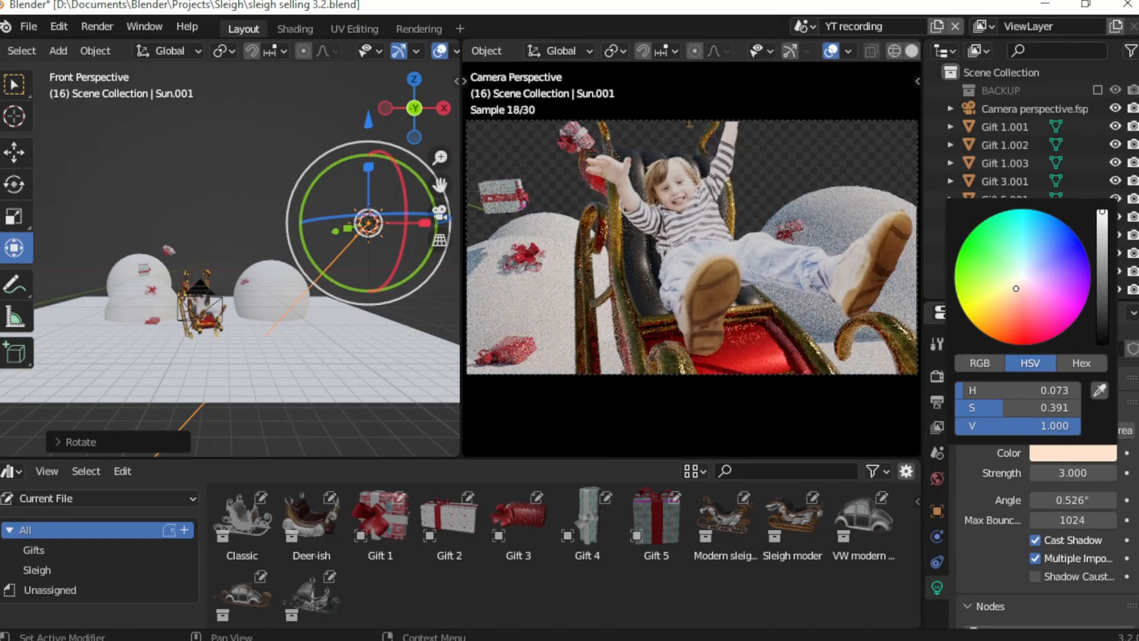
- Switch to Quixel Bridge and open the Snow category under Surfaces
scroll(193, 322, "up", 2)
middle_click_drag(193, 323, 124, 328)
left_click(123, 328)
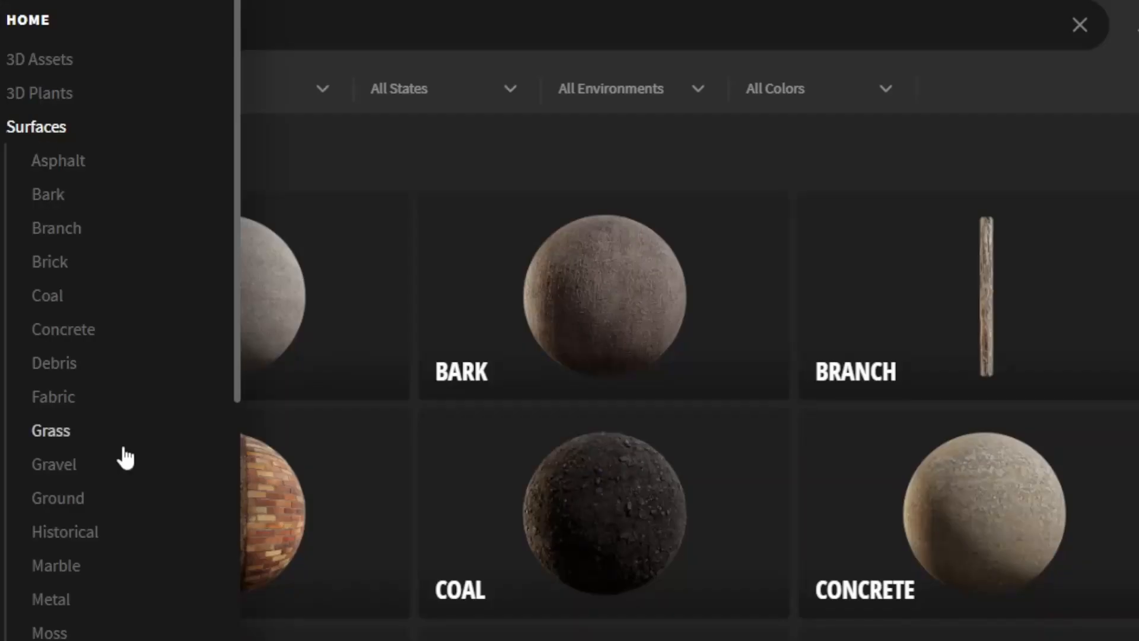
scroll(124, 458, "down", 7)
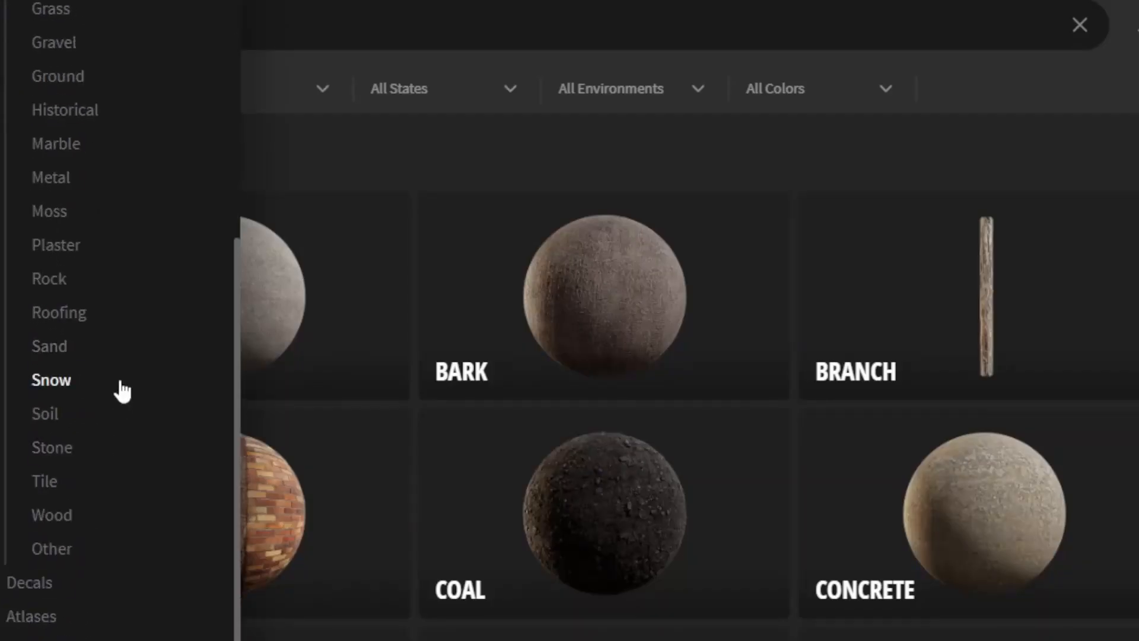
left_click(122, 389)
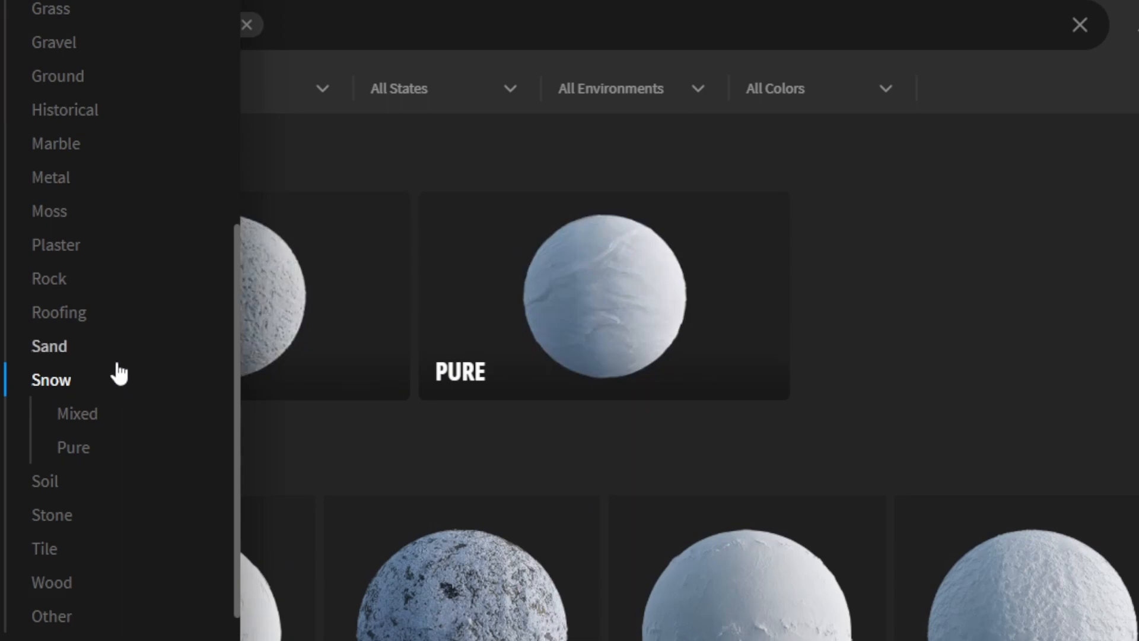
- Open the Pure snow subcategory and download the Fresh Windswept Snow surface from the latest assets
scroll(914, 392, "down", 2)
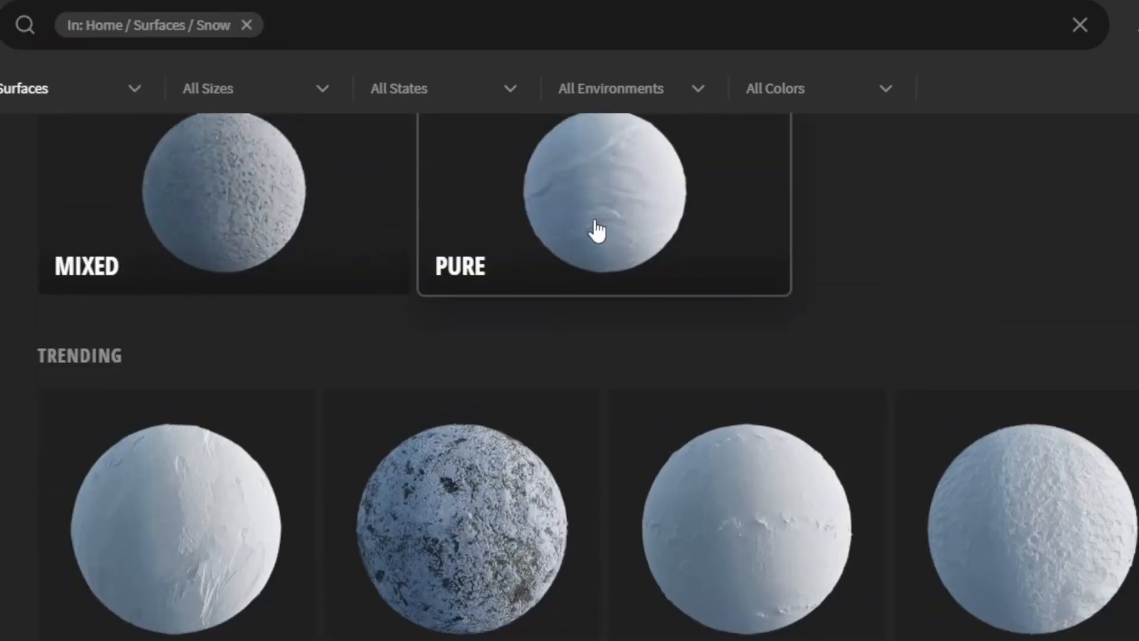
scroll(680, 220, "up", 2)
left_click(624, 274)
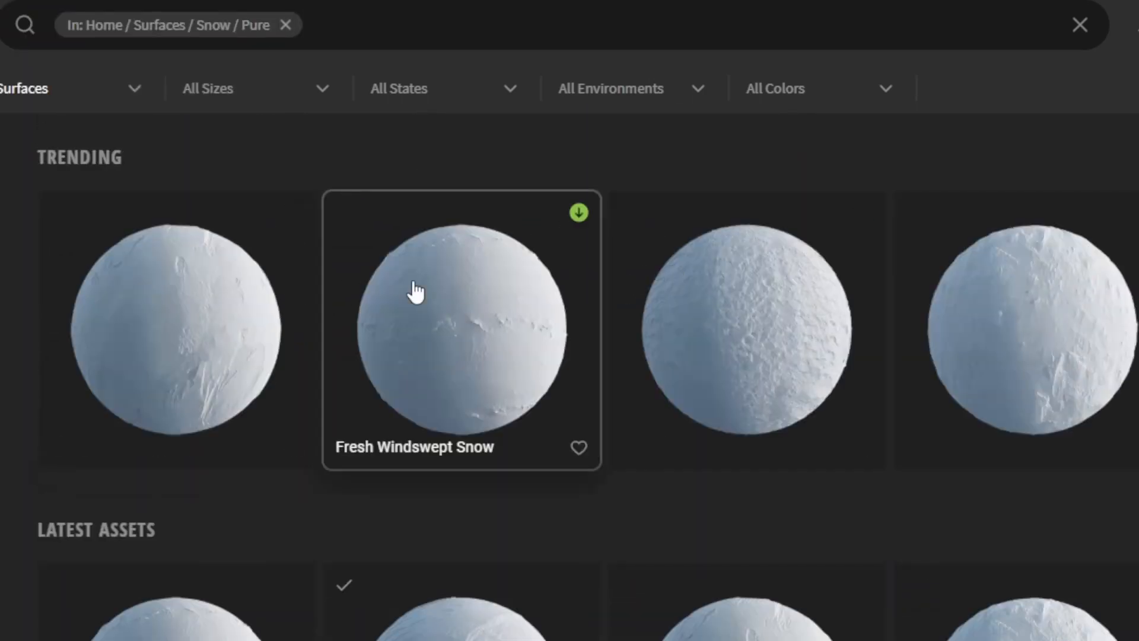
scroll(1078, 302, "down", 4)
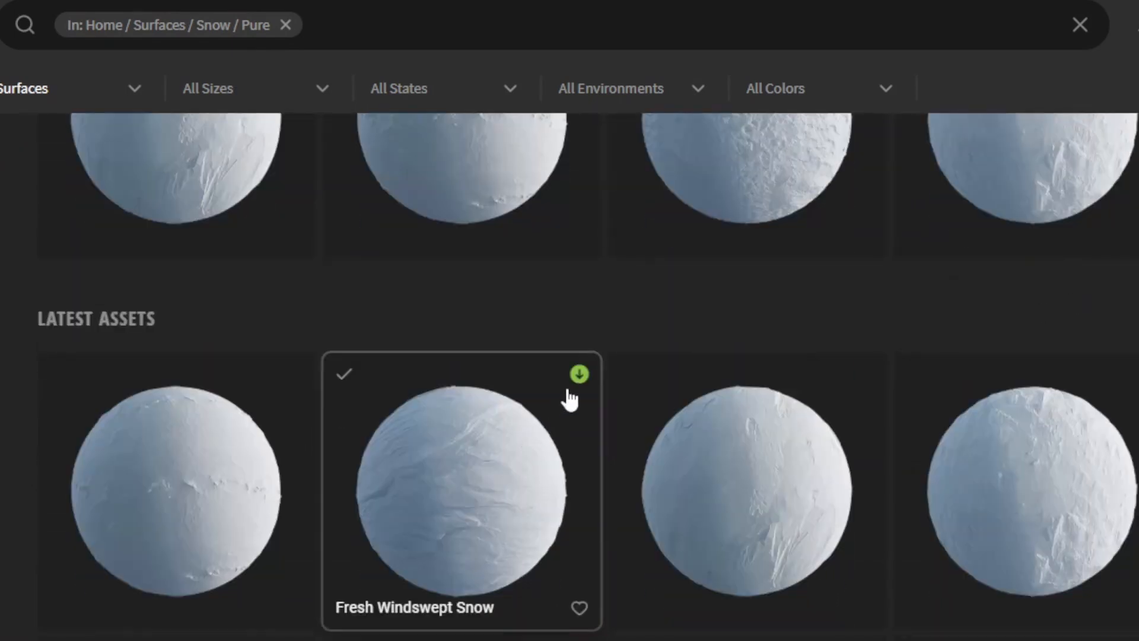
left_click(579, 374)
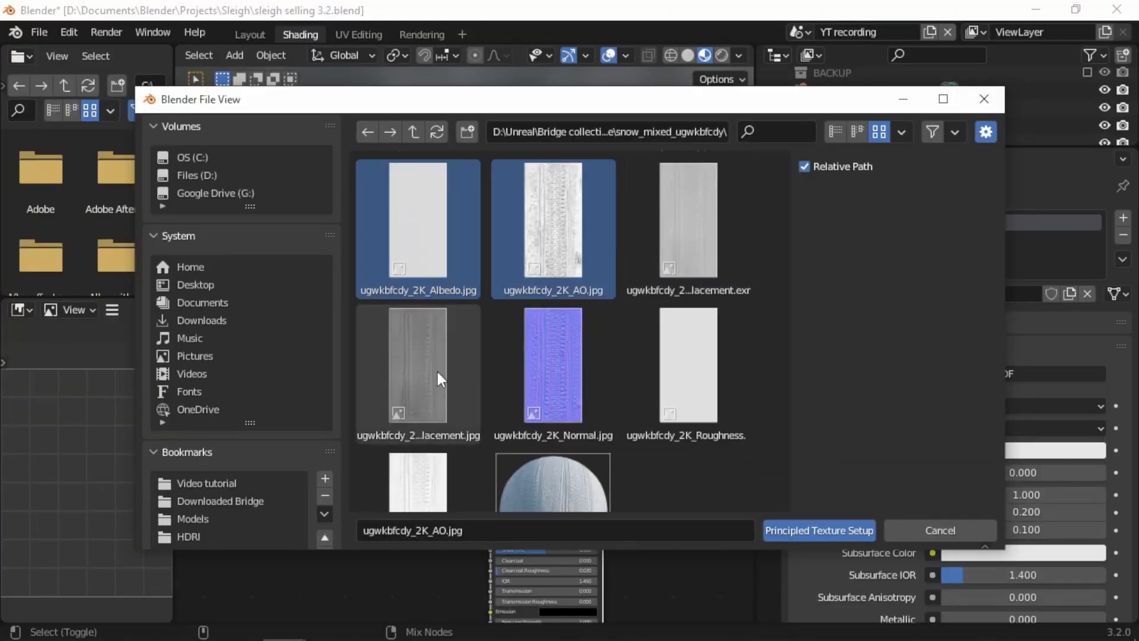
- In Blender, texture the sphere's material with the ugwkbfcdy 2K snow maps using Principled Texture Setup, then freely rotate the sphere
left_click_drag(437, 369, 787, 514)
left_click(790, 530)
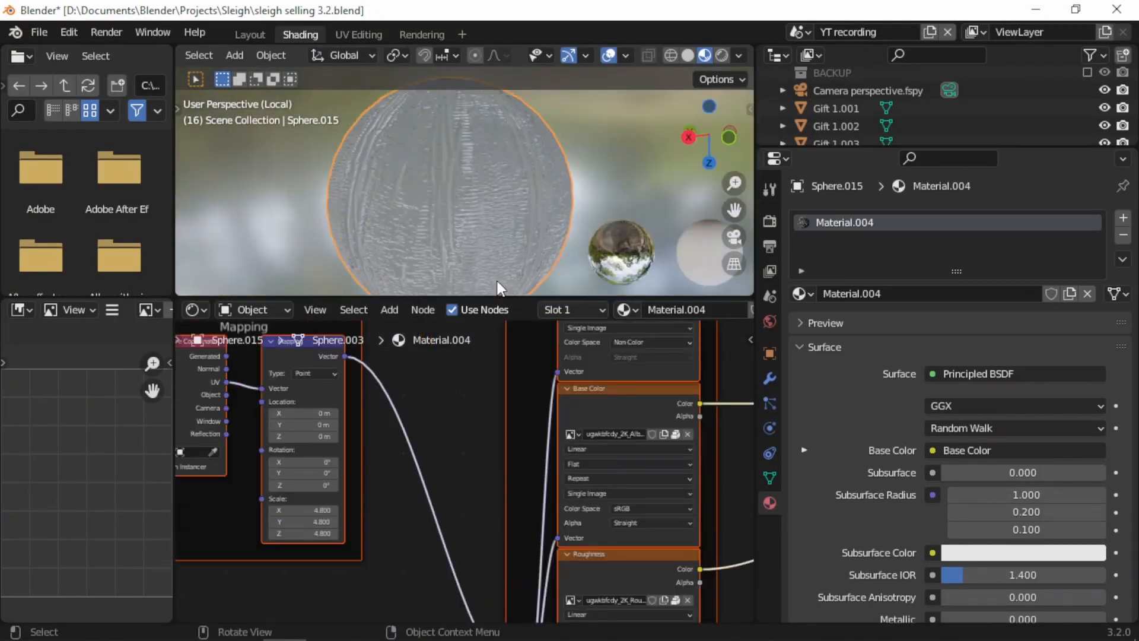
key("KP_0")
key("r")
key("r")
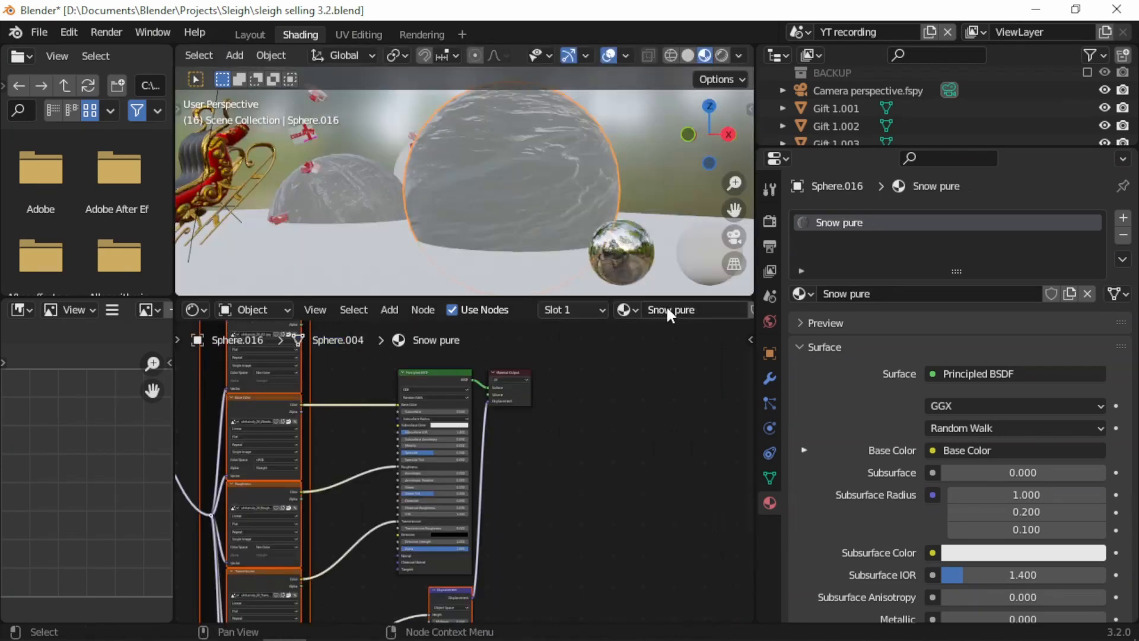
key("KP_0")
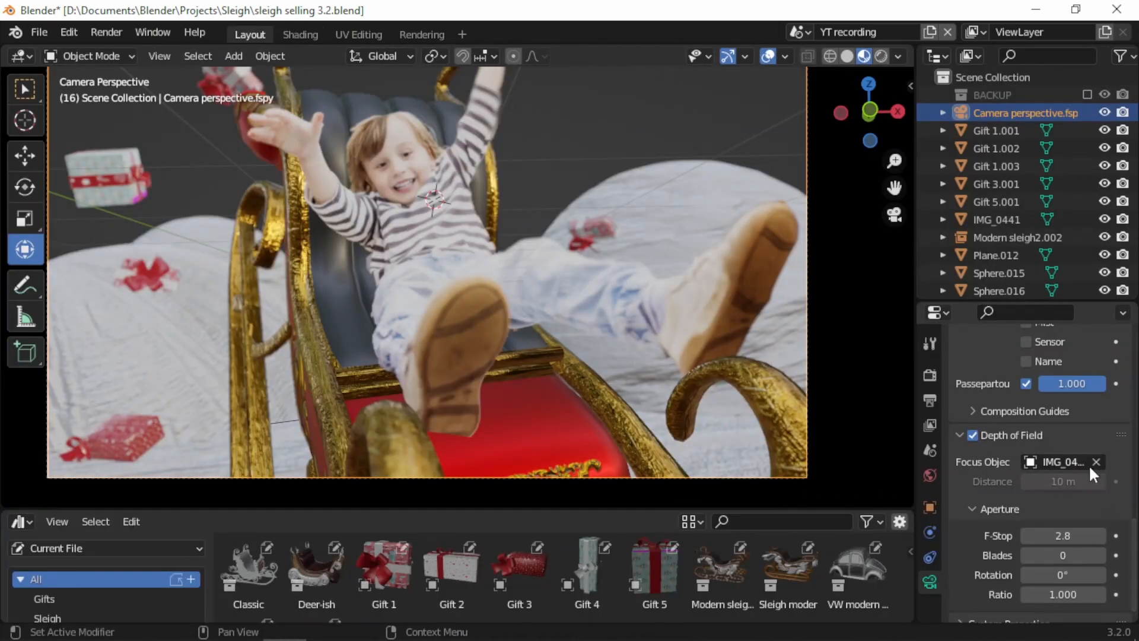
- Clear the camera's depth of field focus object and set the focus distance to 2.2 m
left_click(1095, 461)
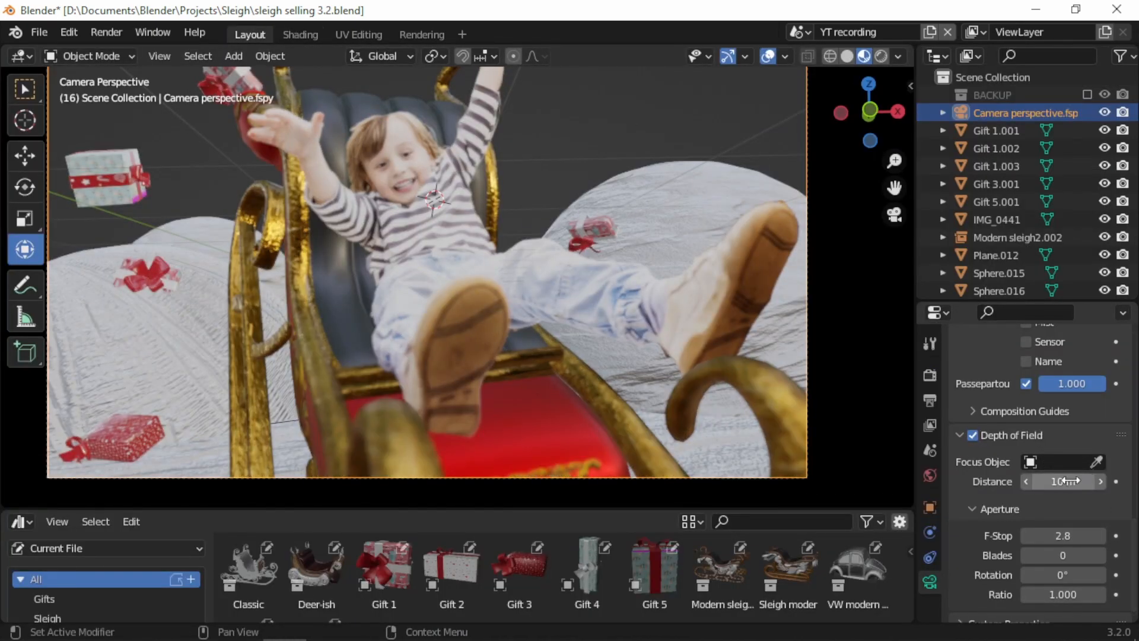
mouse_move(1062, 481)
left_mouse_down()
mouse_move(1026, 481)
mouse_move(1052, 481)
left_mouse_up()
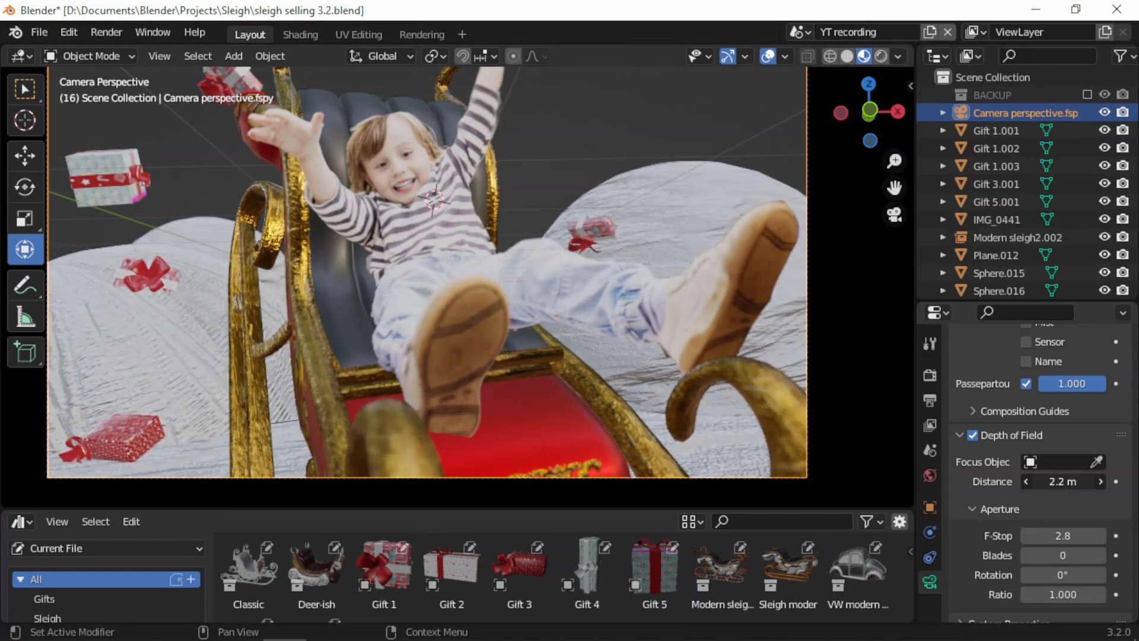
- Set the camera's depth of field focus distance to 1.8 m
scroll(788, 384, "up", 5)
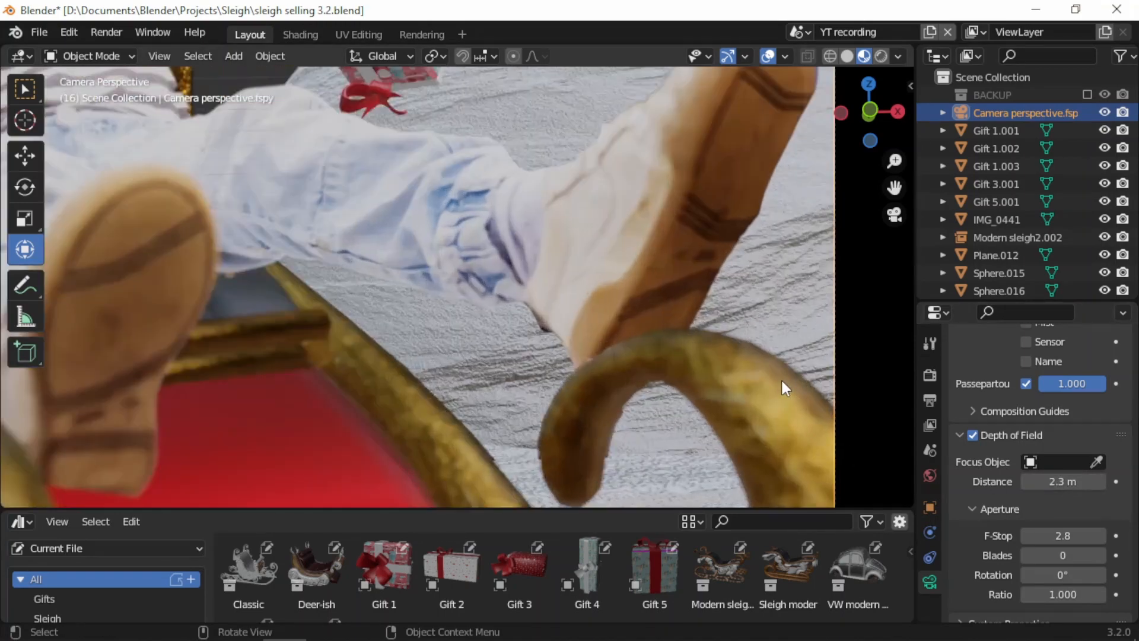
key("Home")
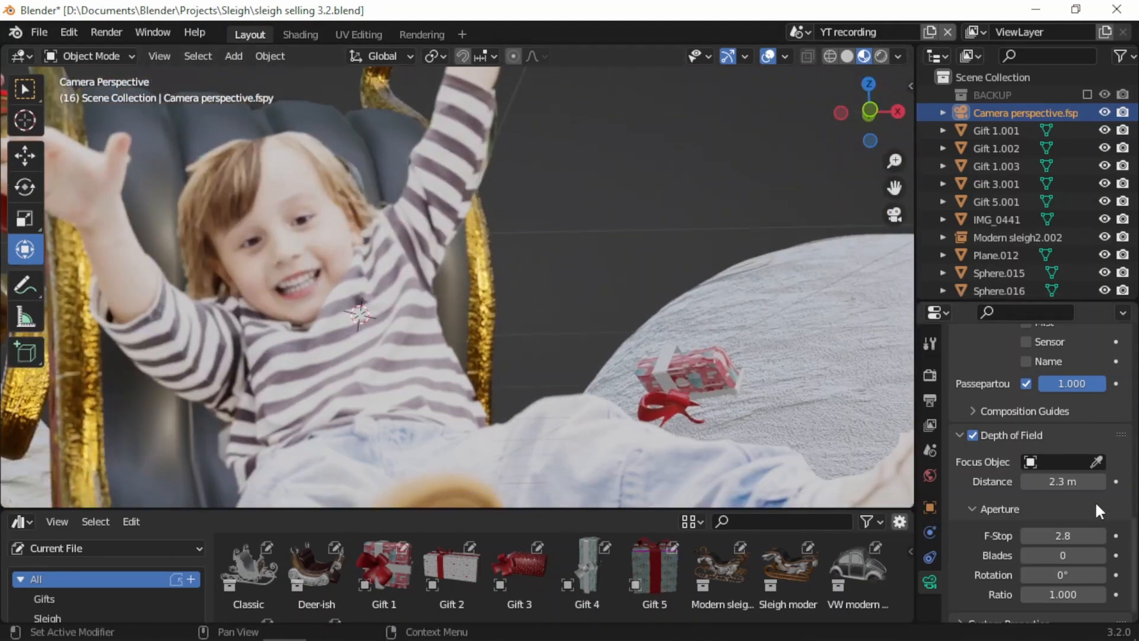
mouse_move(1062, 481)
left_mouse_down()
mouse_move(1037, 479)
mouse_move(1054, 481)
left_mouse_up()
key("ctrl+z")
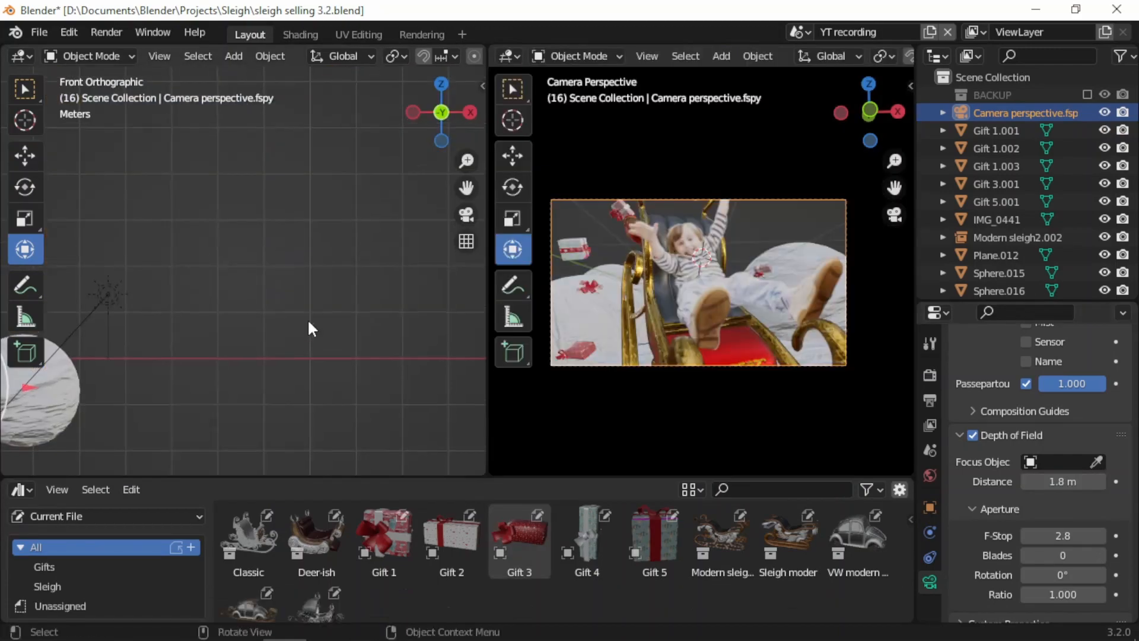
- Add a cube in the front view and round it with a level 2 subdivision as a dummy's head
key("shift+a")
mouse_move(337, 262)
left_click(453, 280)
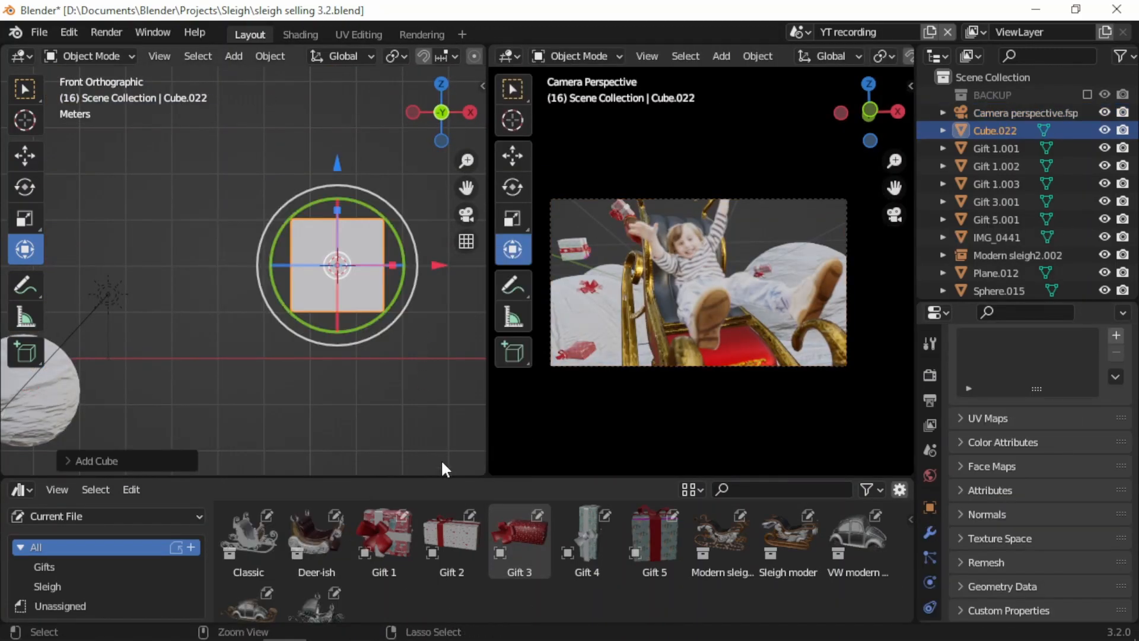
key("ctrl+2")
- Duplicate the head below itself, stretch the copy along Z and position it as the dummy's torso
key("shift+d")
left_click(429, 468)
key("s")
key("z")
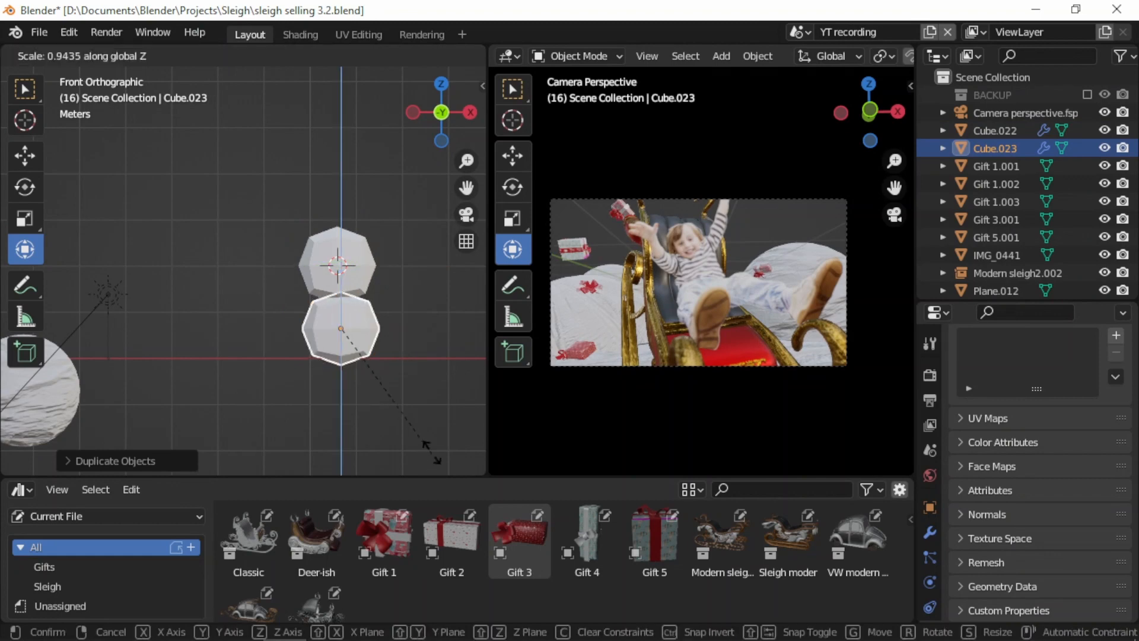
left_click(436, 213)
key("g")
left_click(432, 296)
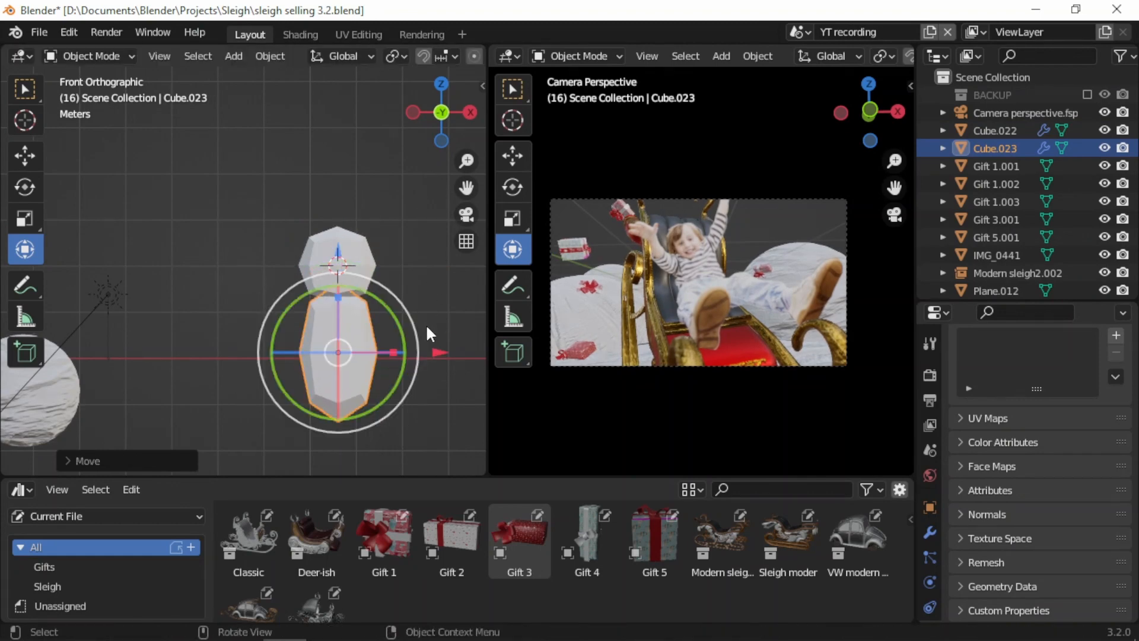
- Duplicate the torso as an arm, stretch it along Z, tilt and shrink it, and place it beside the shoulder
key("shift+d")
left_click(369, 271)
key("s")
key("z")
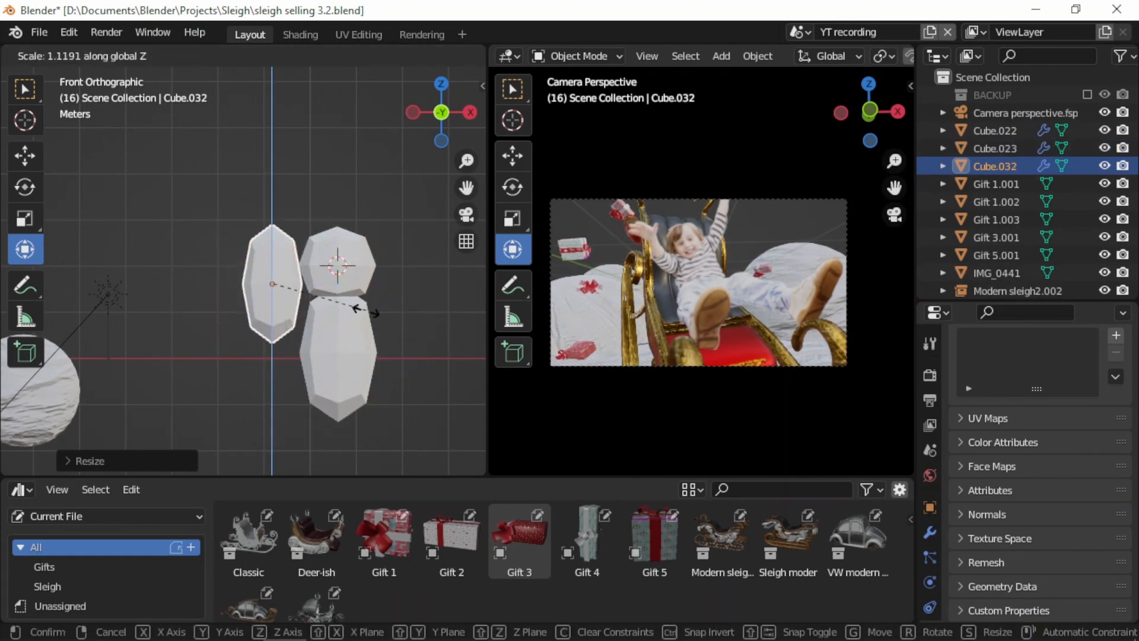
left_click(380, 344)
key("r")
left_click(381, 291)
key("s")
left_click(347, 270)
key("g")
left_click(373, 284)
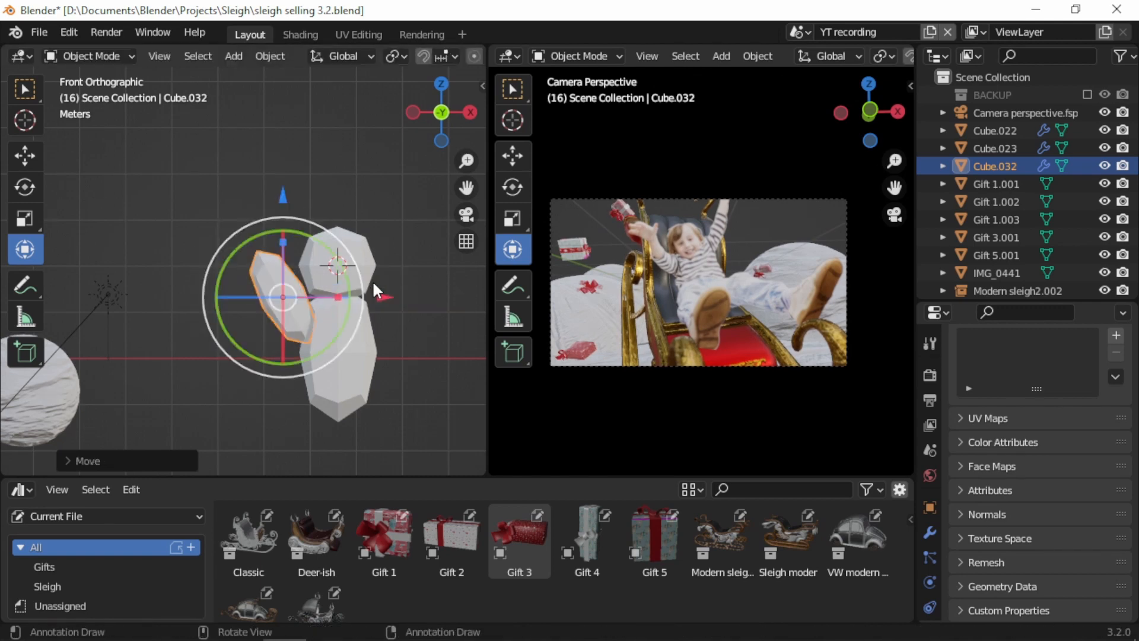
- Duplicate the arm, rotate the copy and move it into place as another limb of the dummy
key("shift+d")
left_click(441, 272)
key("r")
left_click(453, 362)
key("g")
left_click(1, 379)
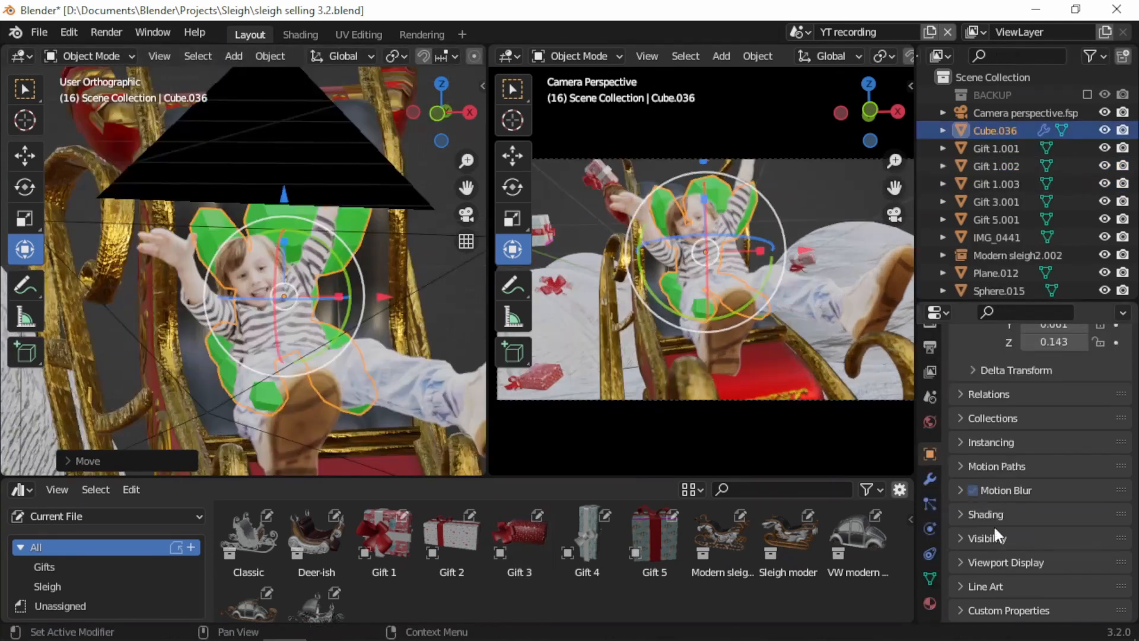
- Turn off Camera ray visibility for the child-shaped dummy and preview the camera view in rendered shading
left_click(993, 522)
scroll(1093, 482, "down", 5)
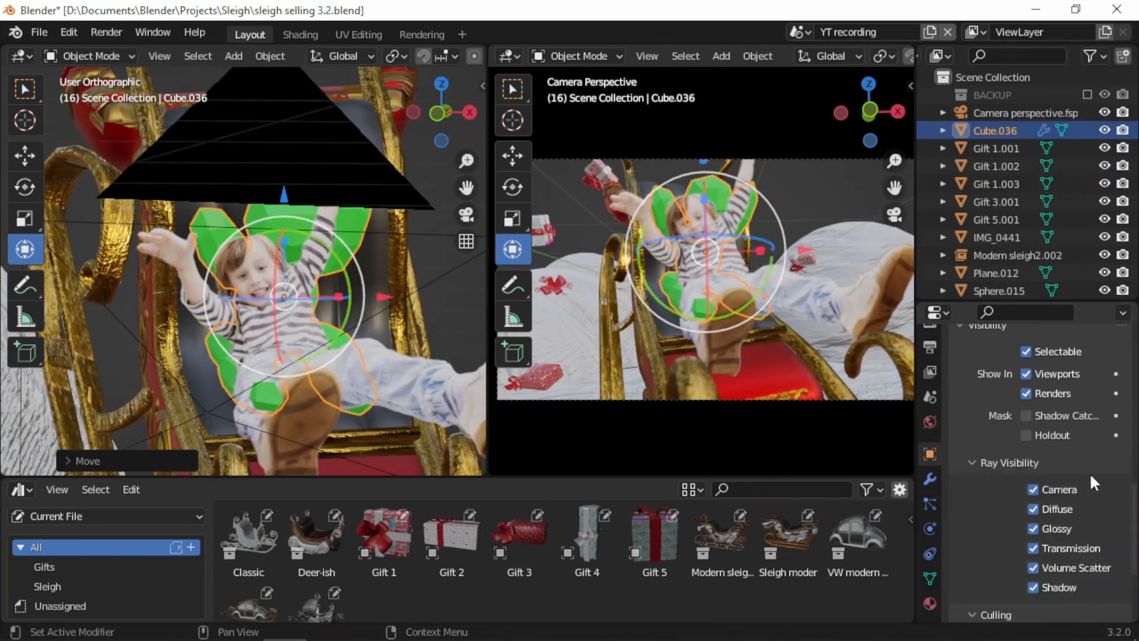
left_click(1068, 393)
key("z")
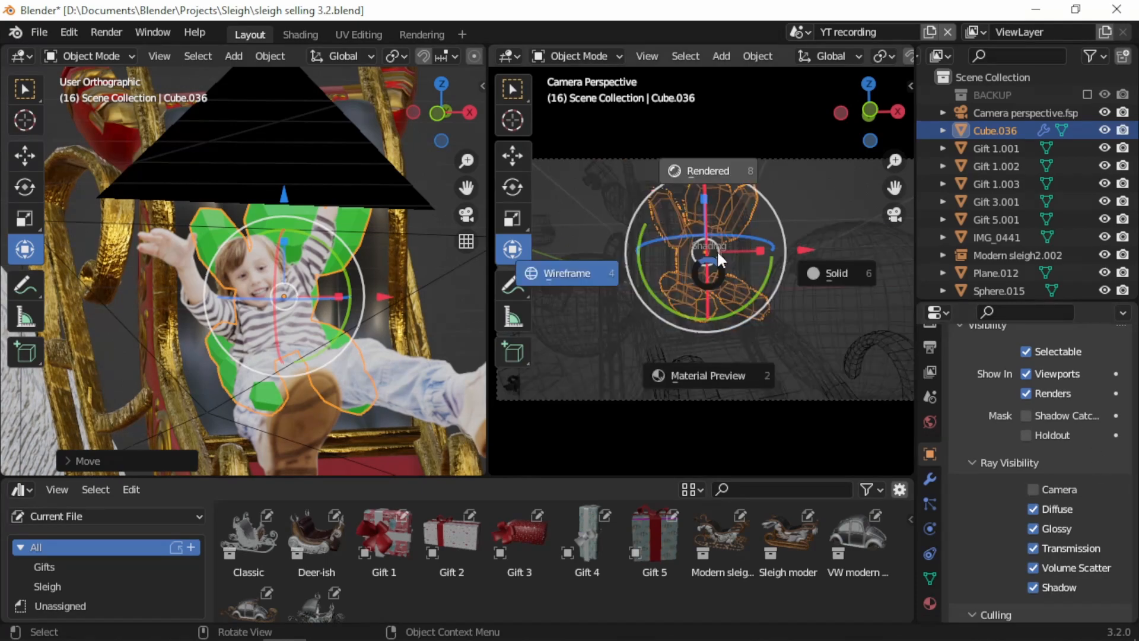
left_click(717, 251)
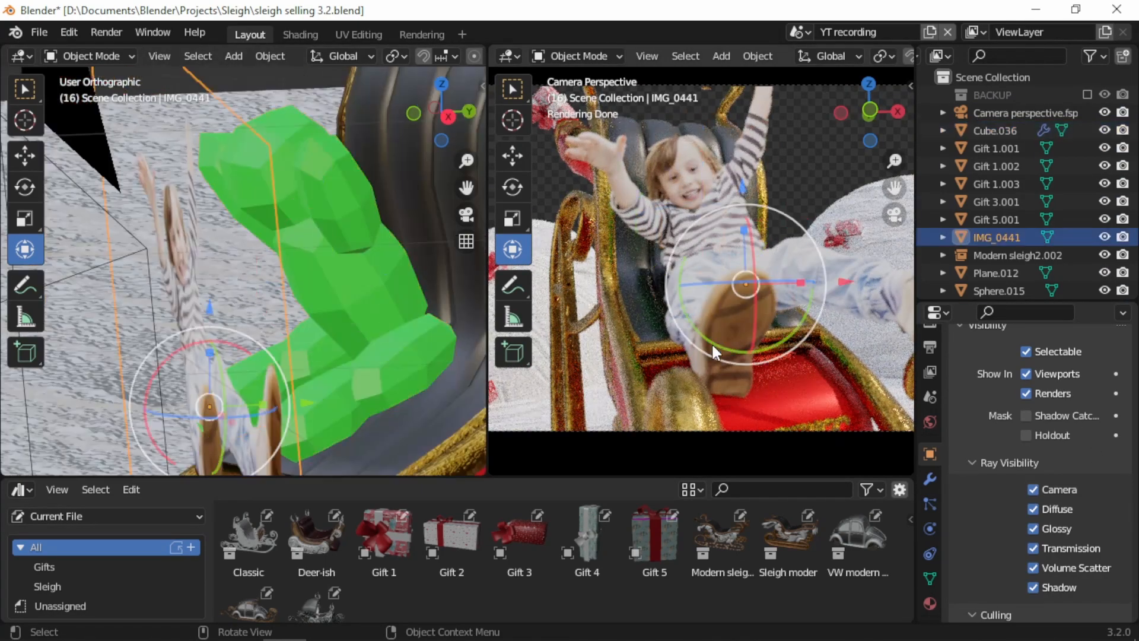
- Hide the child image plane IMG_0441 and adjust the dummy's position against the sleigh seat
key("h")
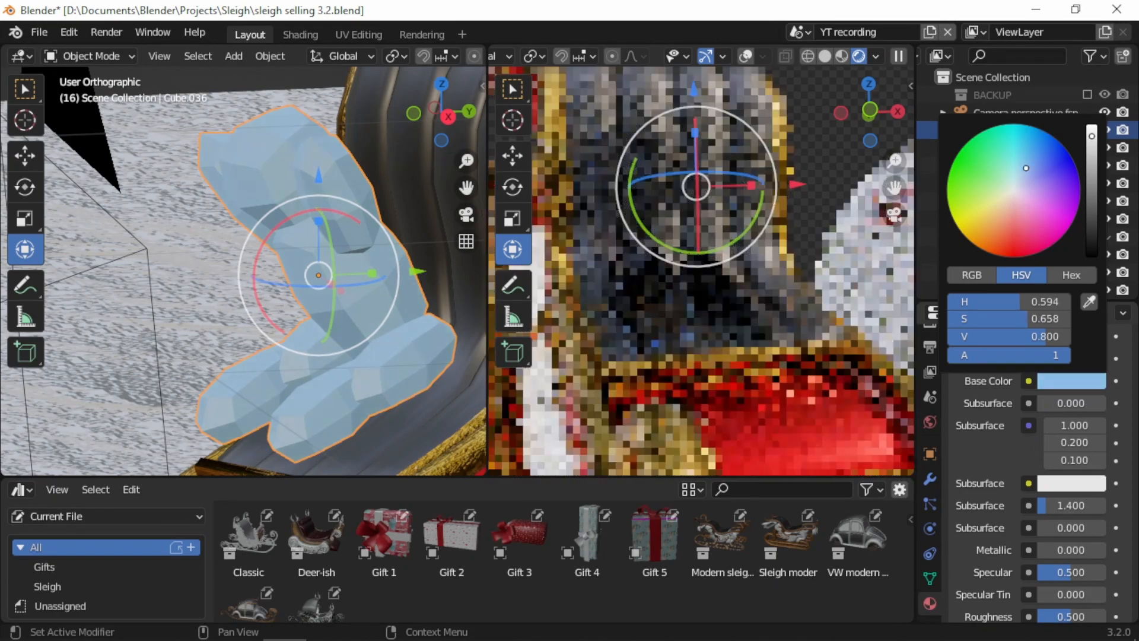
left_click_drag(806, 182, 841, 184)
middle_click_drag(798, 266, 668, 319)
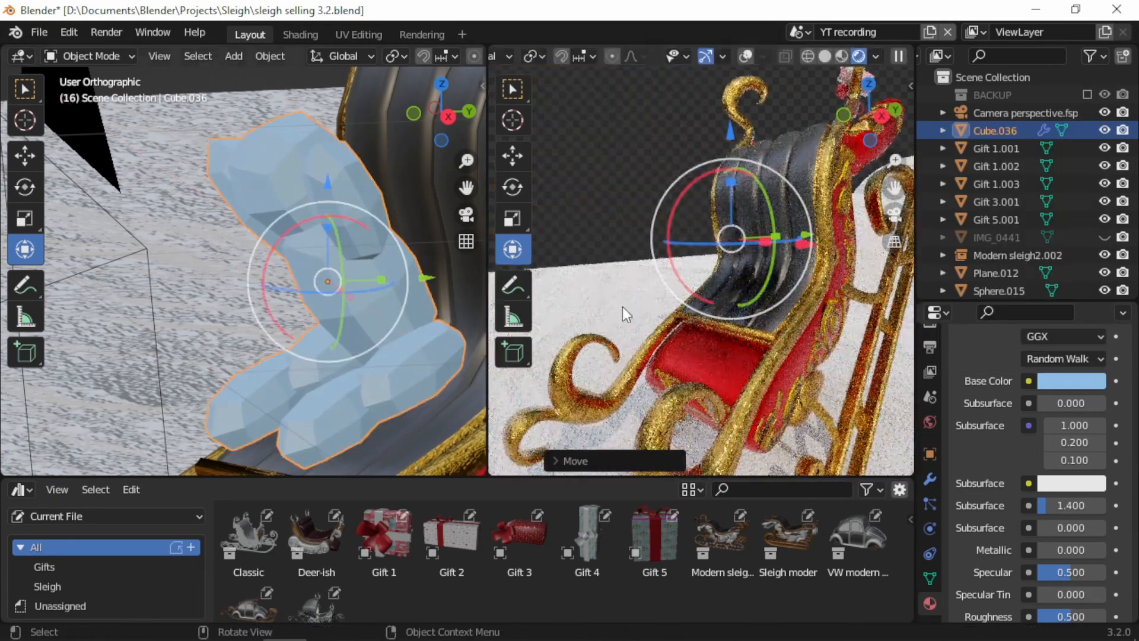
scroll(670, 302, "up", 6)
left_click_drag(419, 278, 428, 289)
middle_click_drag(445, 286, 432, 323)
left_click_drag(344, 183, 344, 175)
middle_click_drag(445, 327, 118, 320)
- Show the scene through the camera with rendered shading in the second viewport
key("shift+z")
key("KP_0")
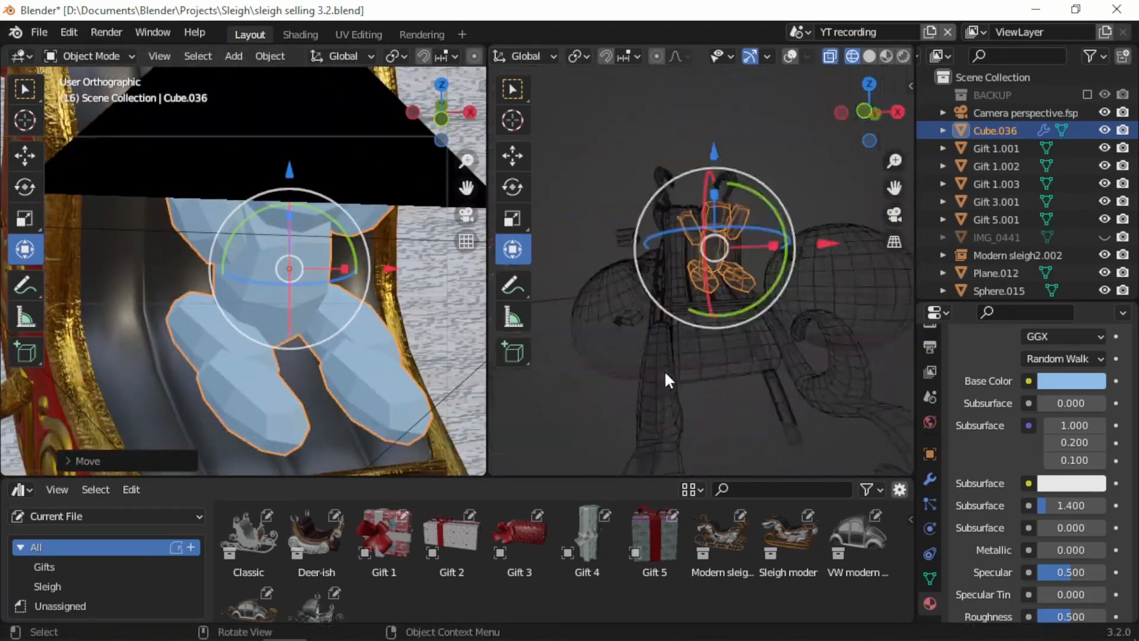
key("z")
left_click(701, 452)
key("z")
left_click(737, 257)
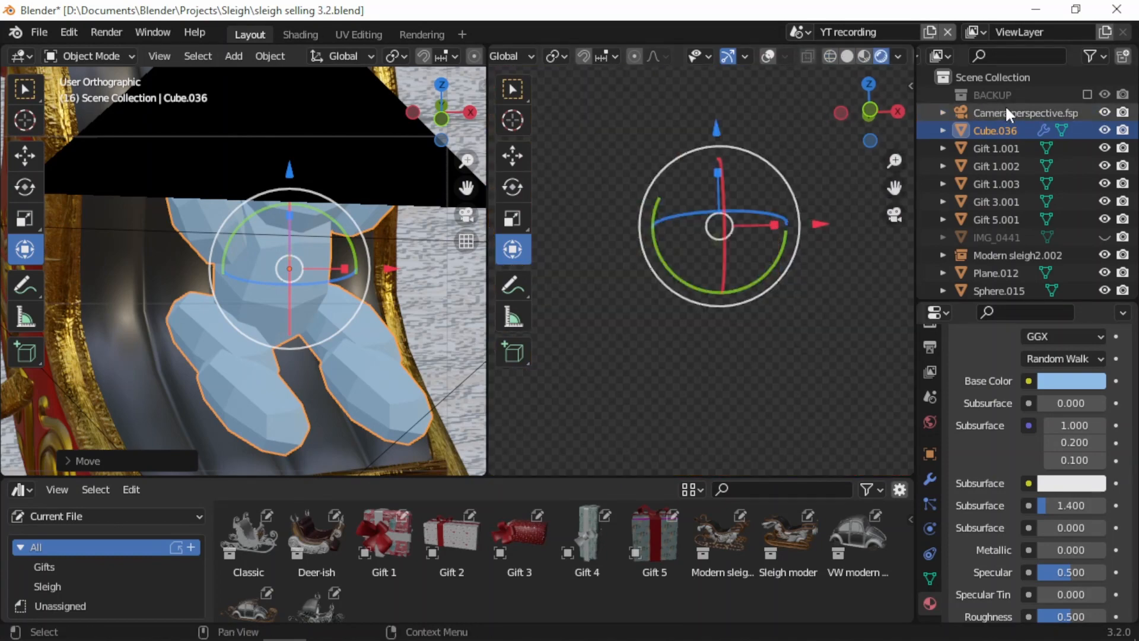
- Reveal the hidden child image and readjust the camera's depth of field focus distance
left_click(1005, 112)
left_click(929, 582)
scroll(1060, 537, "down", 10)
scroll(1077, 454, "up", 5)
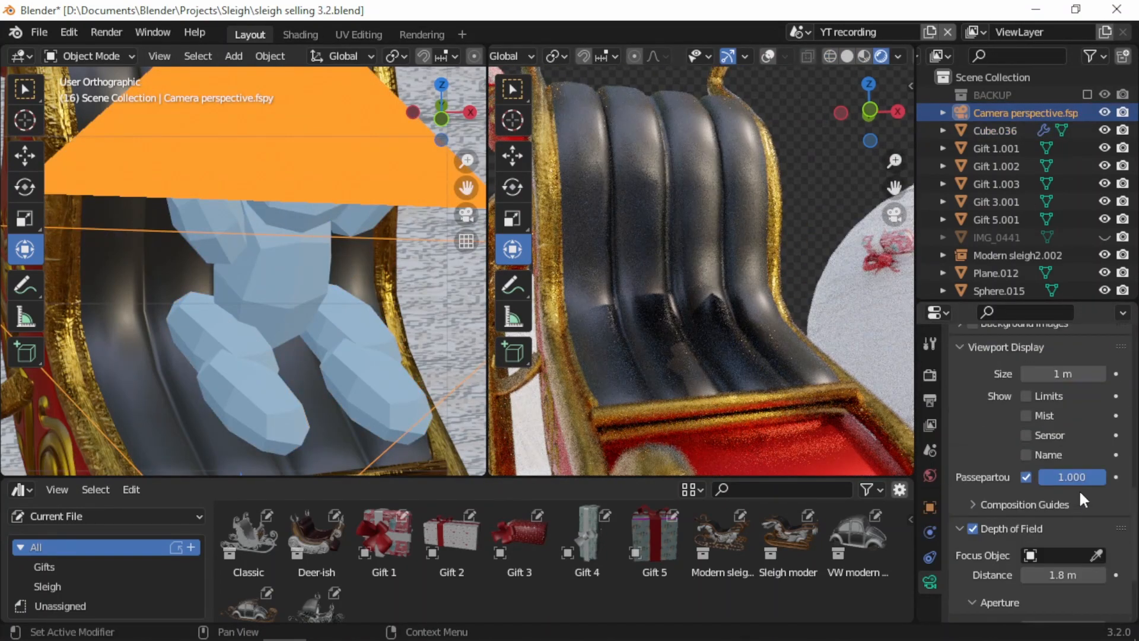
scroll(1079, 488, "down", 4)
key("alt+h")
left_click_drag(1055, 503, 1063, 503)
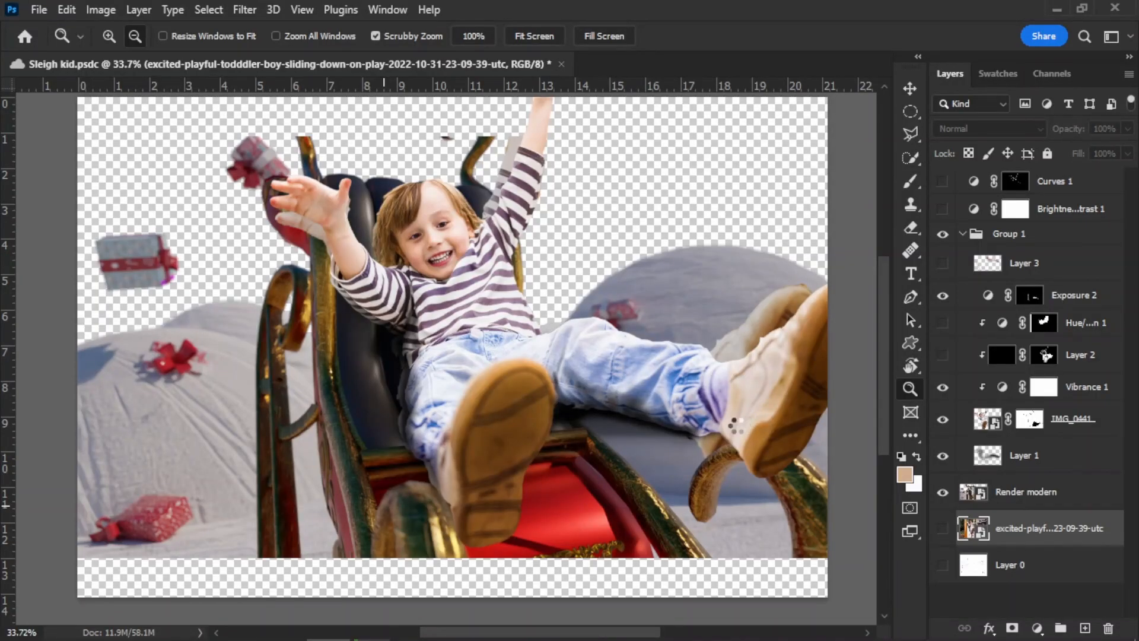
- In Photoshop, flip the placed winter mountain photo horizontally and reposition it behind the sleigh render
right_click(757, 223)
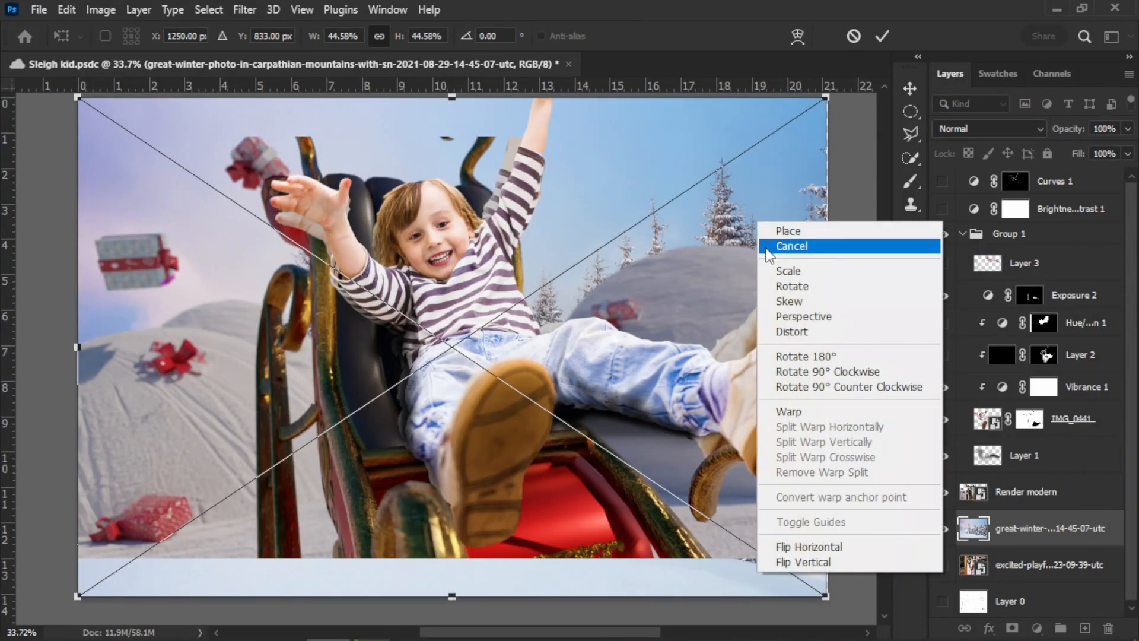
left_click(817, 546)
left_click_drag(803, 191, 713, 168)
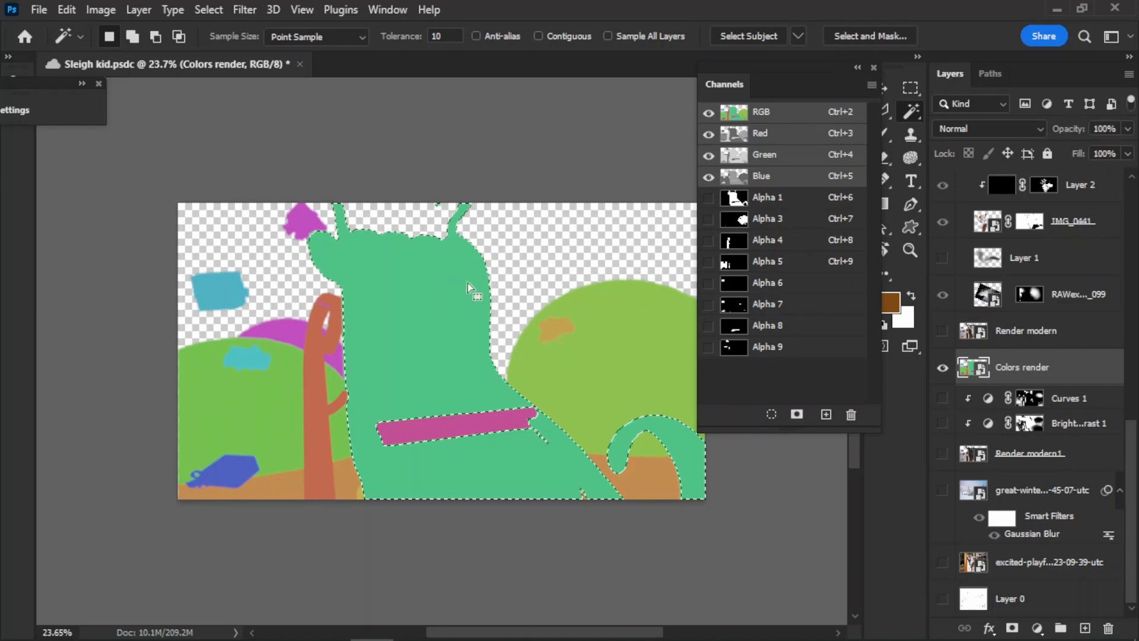
- Inspect the sleigh's Alpha 1 mask, select the large right mound by colour and inspect its Alpha 3 mask
left_click(746, 202)
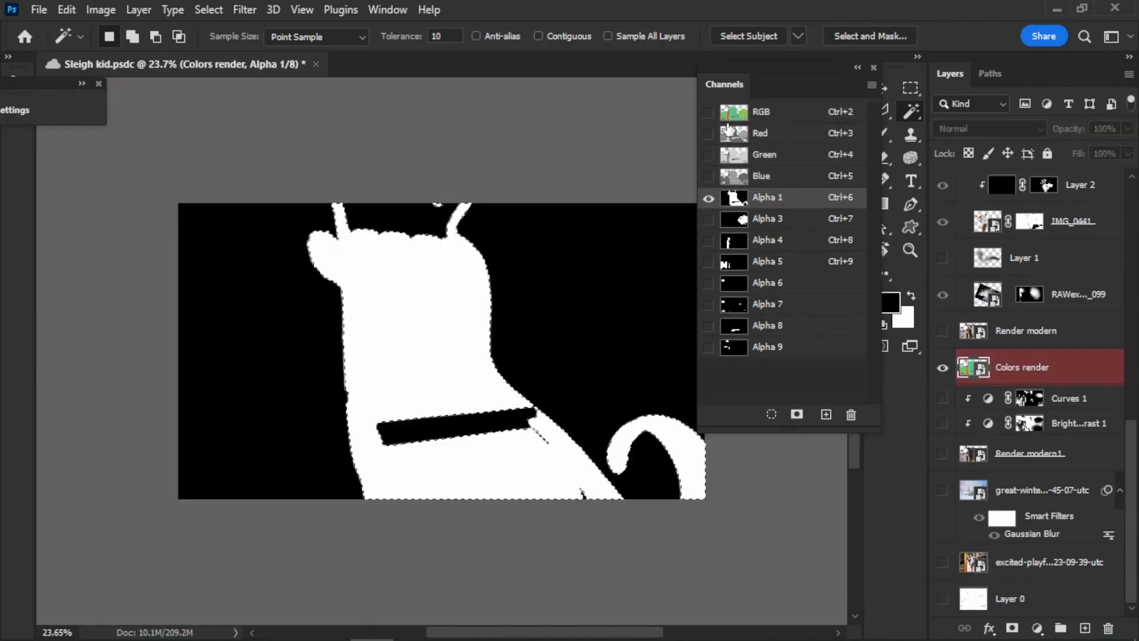
left_click(733, 113)
left_click(621, 345)
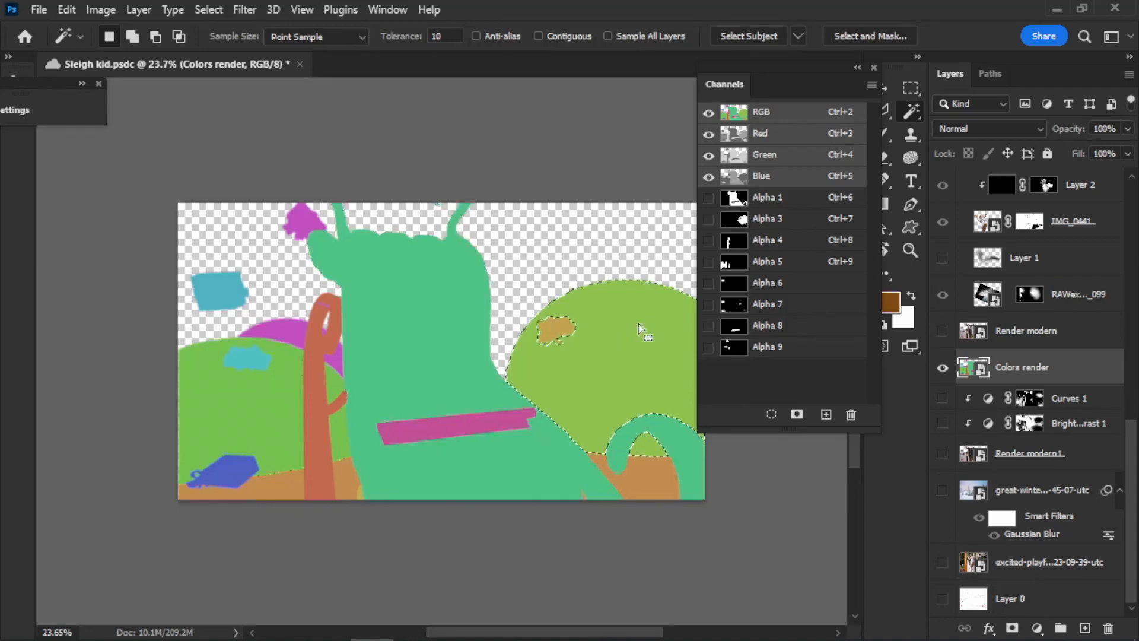
left_click(758, 219)
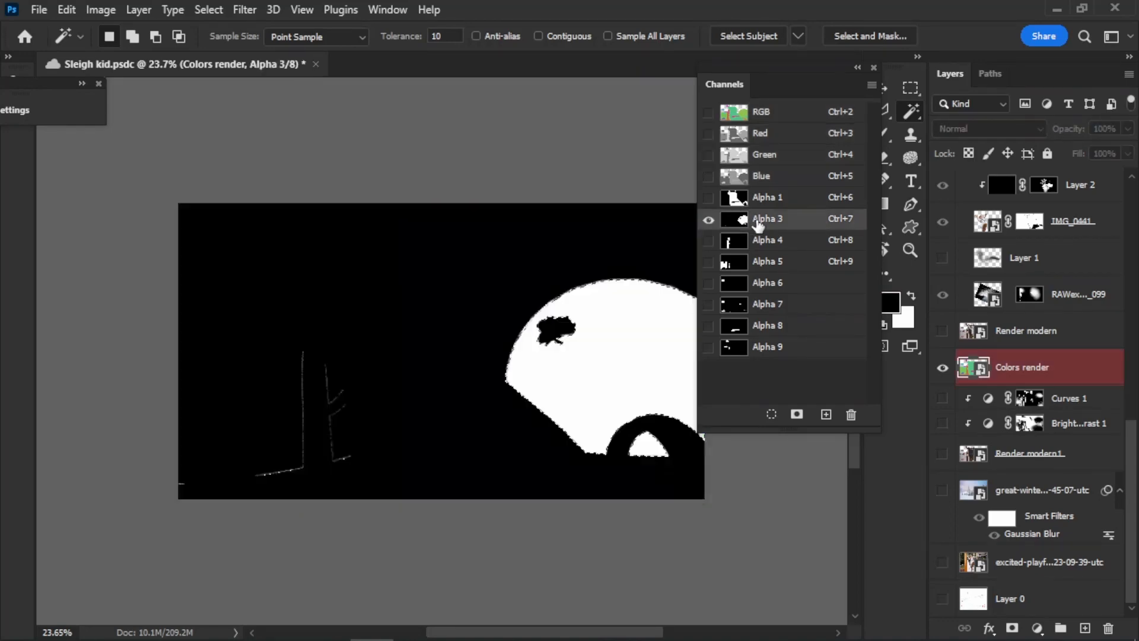
key("ctrl+2")
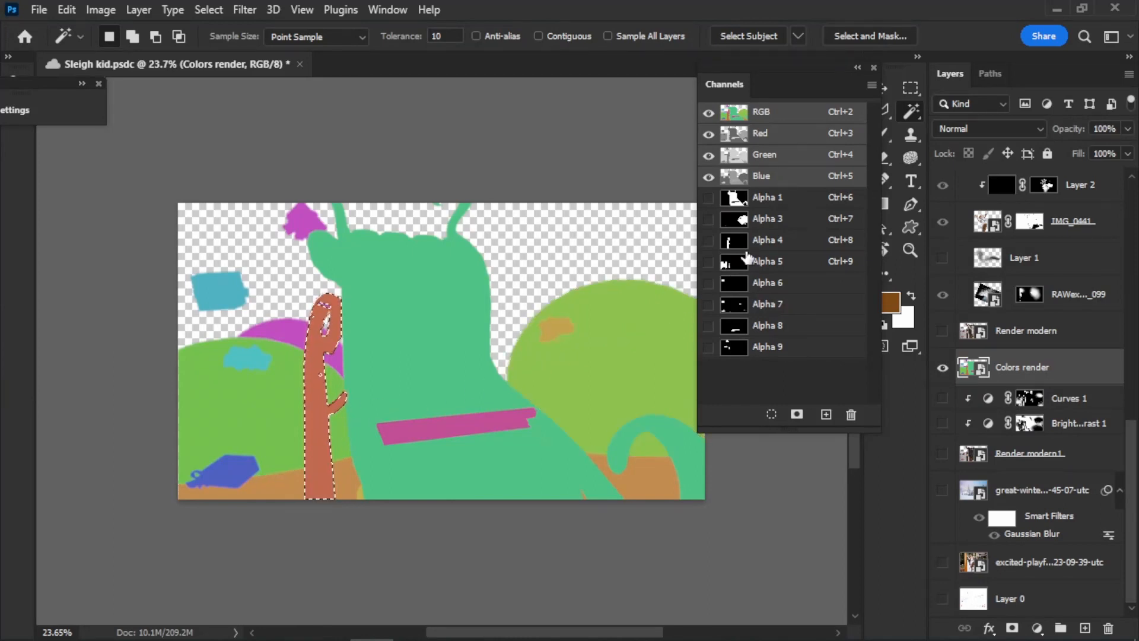
- Inspect the sleigh runner's Alpha 4 mask, select the left mound by colour and inspect its Alpha 5 mask
left_click(747, 250)
key("ctrl+2")
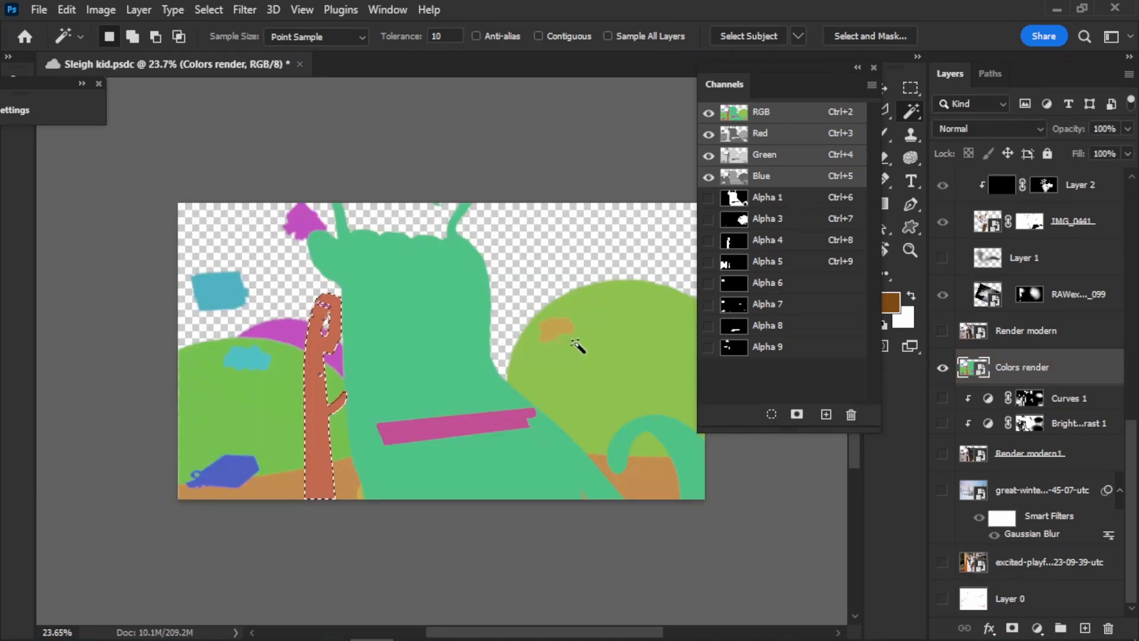
left_click(258, 419)
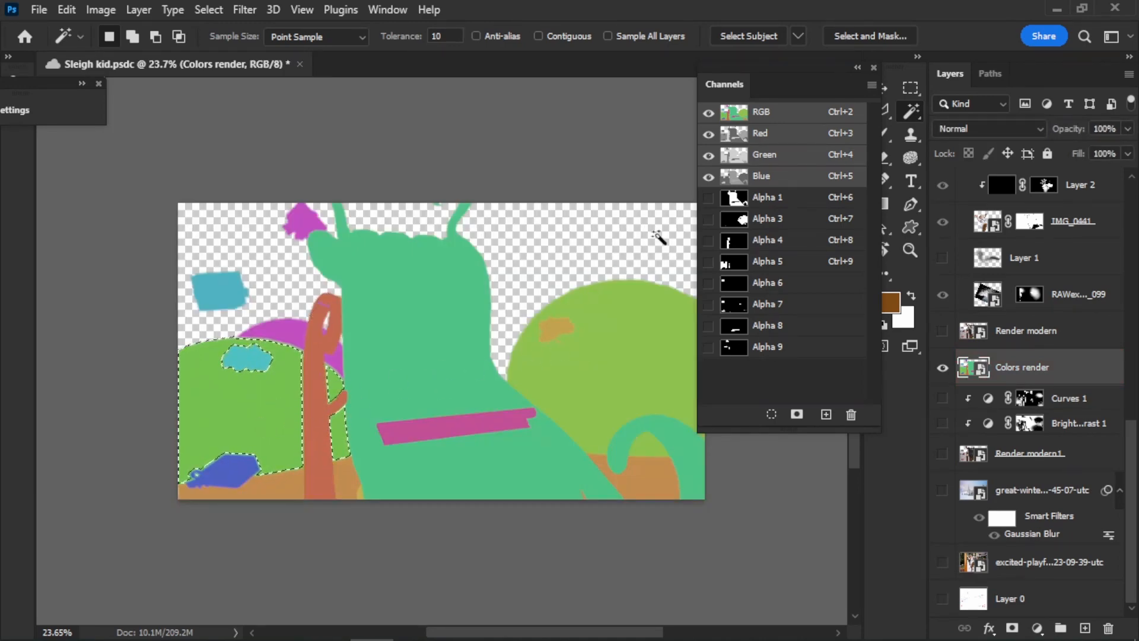
left_click(733, 268)
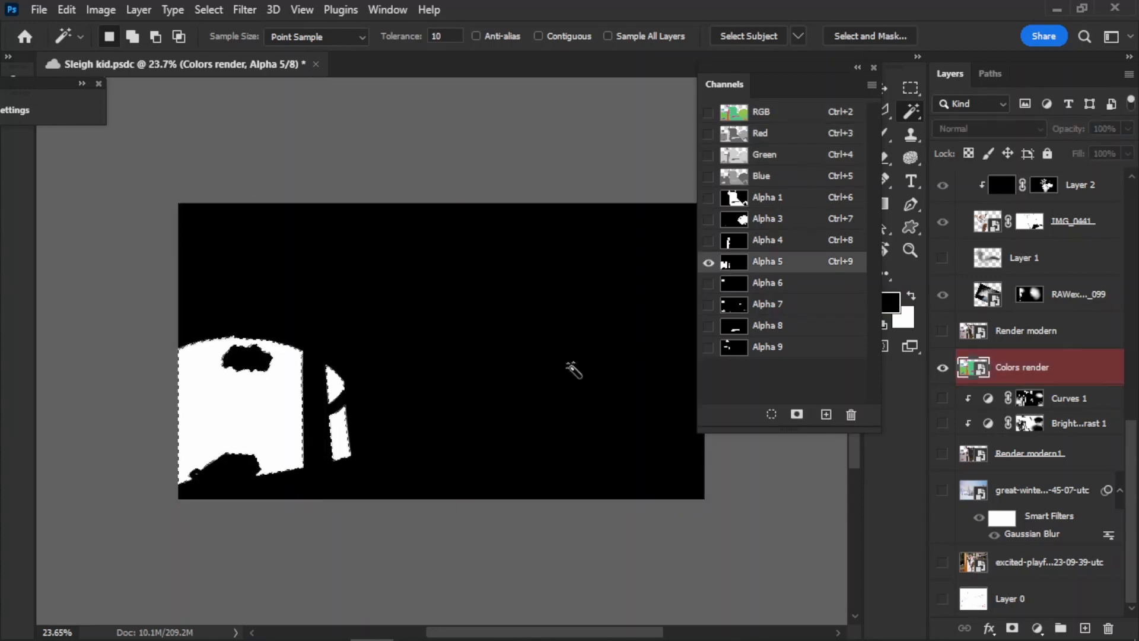
key("ctrl+2")
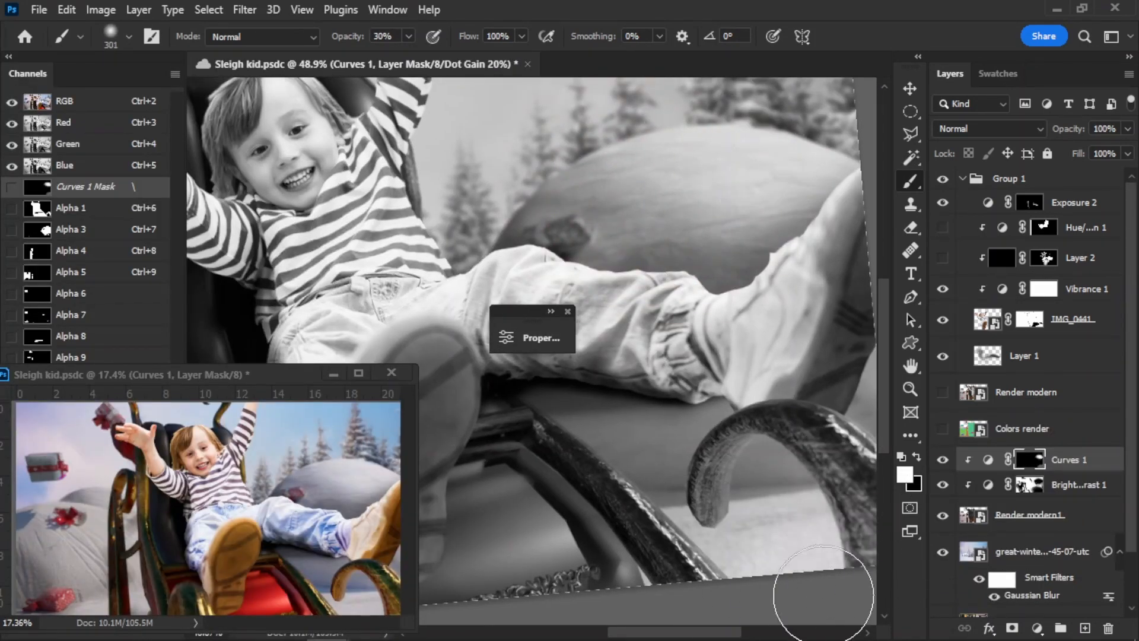
- Paint the Curves 1 mask in white at 30% opacity around the curled sleigh runner, reducing the brush size for detail
left_click_drag(659, 512, 733, 479)
left_click_drag(730, 427, 547, 381)
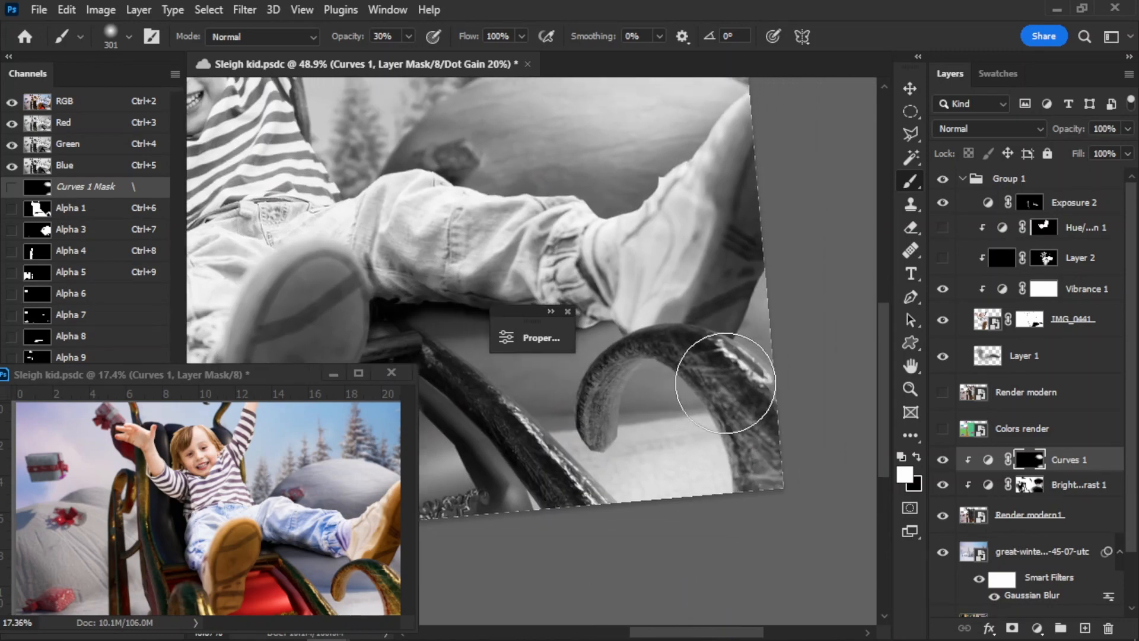
right_click_drag(737, 357, 673, 363, "alt")
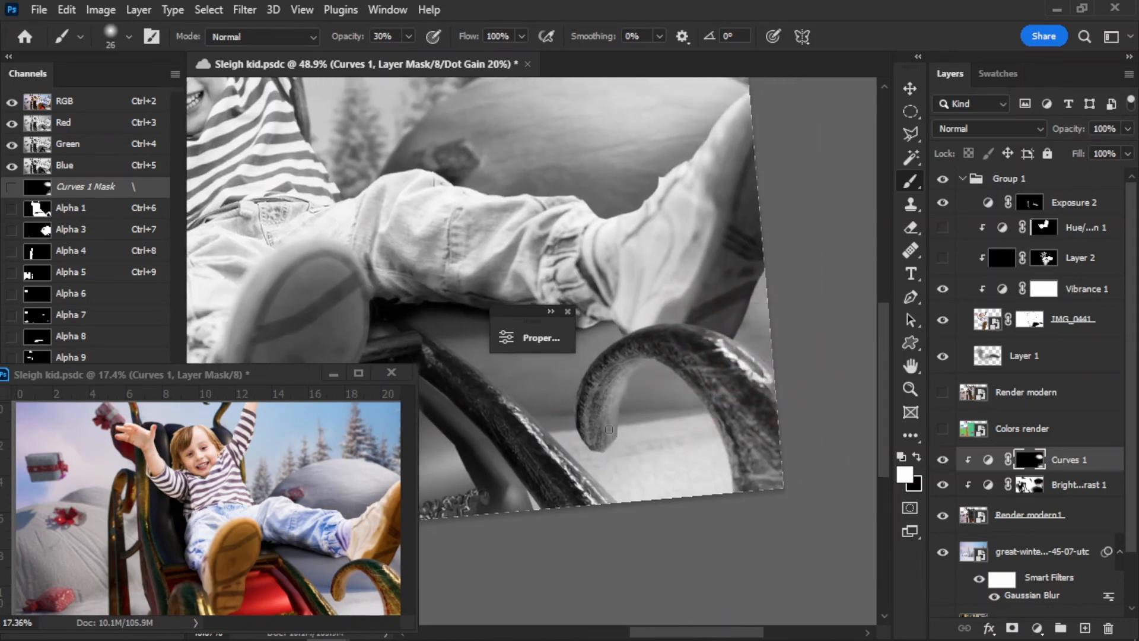
scroll(627, 305, "up", 5)
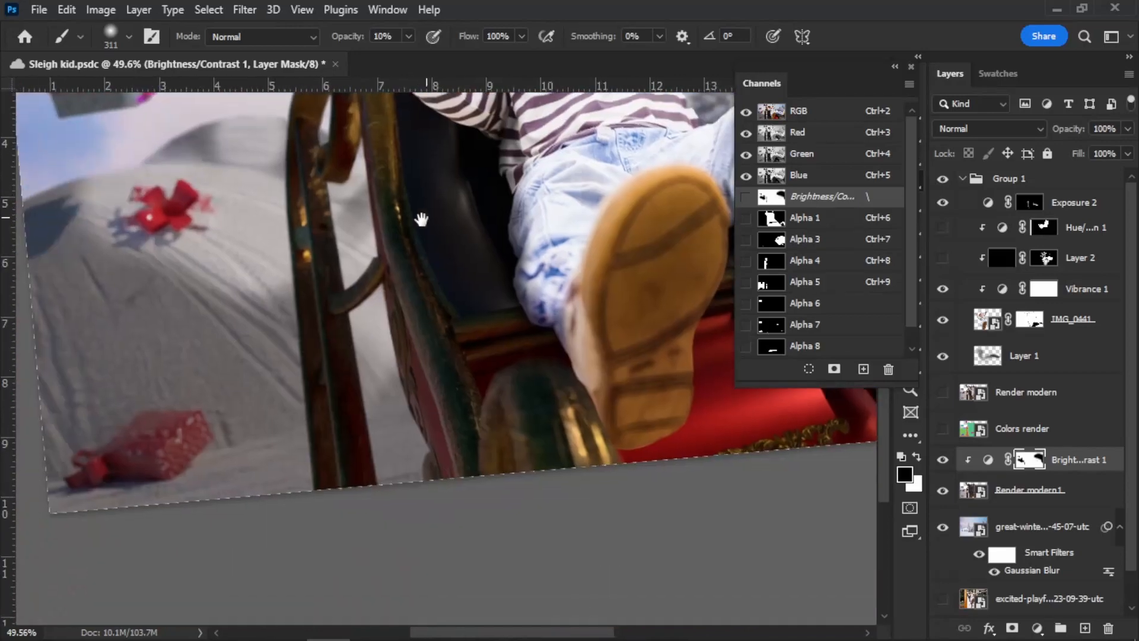
- Paint the Brightness/Contrast 1 mask in black at 10% opacity around the lower-left gift using smaller brushes
right_click_drag(266, 432, 208, 432, "alt")
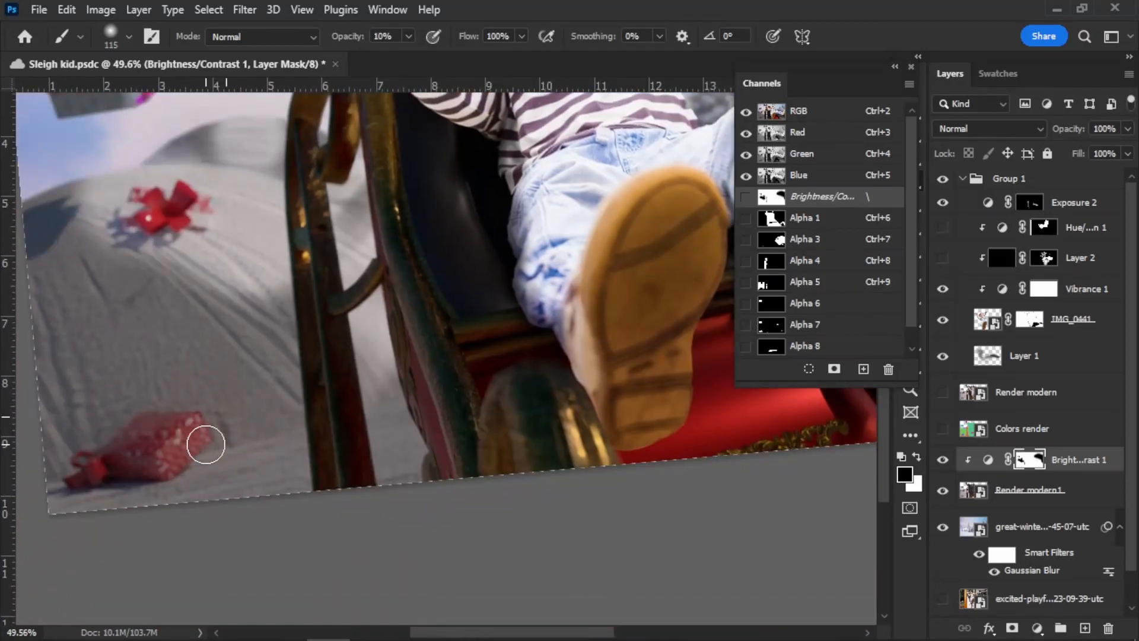
left_click_drag(186, 449, 198, 421, "ctrl")
right_click_drag(228, 445, 198, 444, "alt")
mouse_move(181, 463)
left_mouse_down()
mouse_move(198, 445)
mouse_move(137, 394)
left_mouse_up()
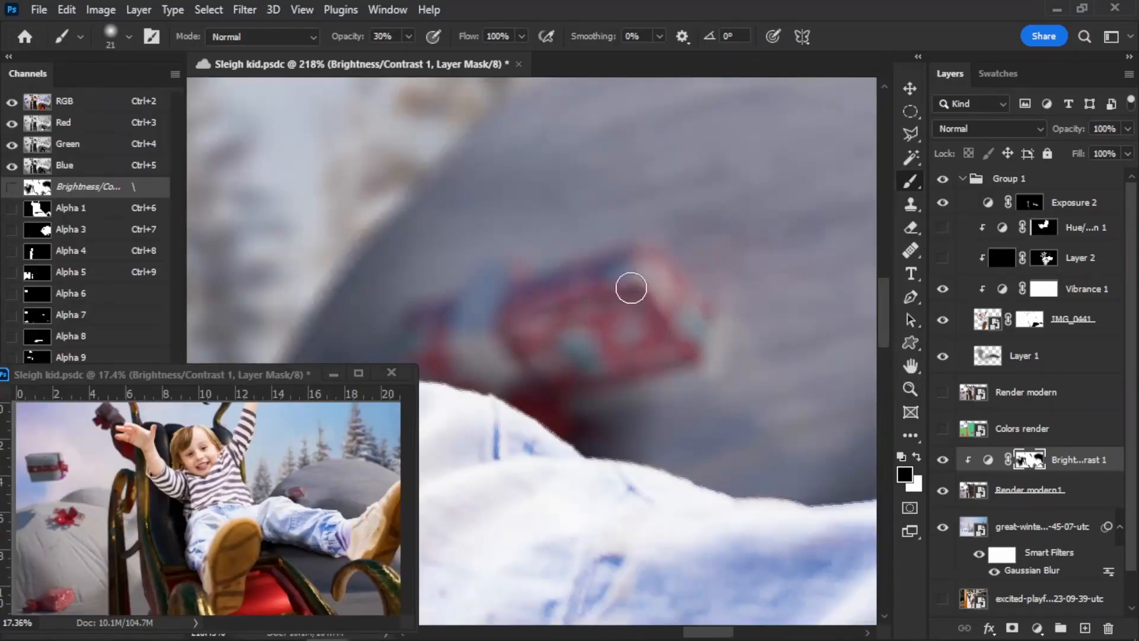
- Paint the Brightness/Contrast 1 mask around the blurred red gift behind the knee at 30% opacity, alternating colours and varying the brush size
key("x")
mouse_move(670, 337)
left_mouse_down()
mouse_move(641, 312)
mouse_move(579, 348)
left_mouse_up()
key("x")
right_click_drag(606, 360, 651, 365, "alt")
mouse_move(694, 324)
left_mouse_down("ctrl")
mouse_move(570, 342)
mouse_move(670, 356)
left_mouse_up("ctrl")
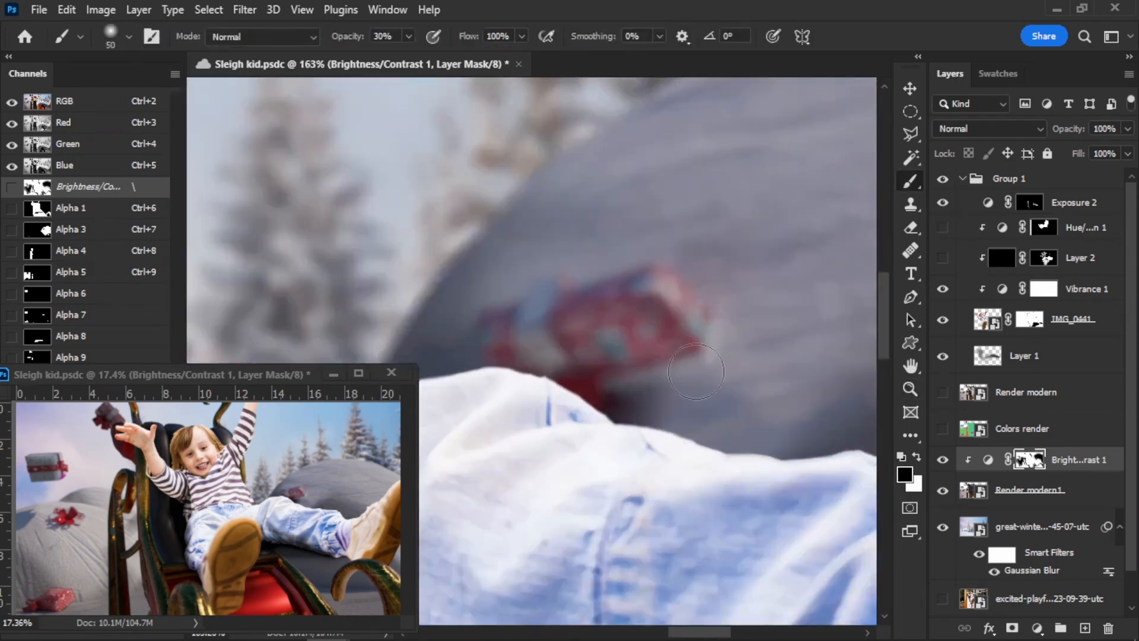
key("x")
right_click_drag(673, 373, 631, 374, "alt")
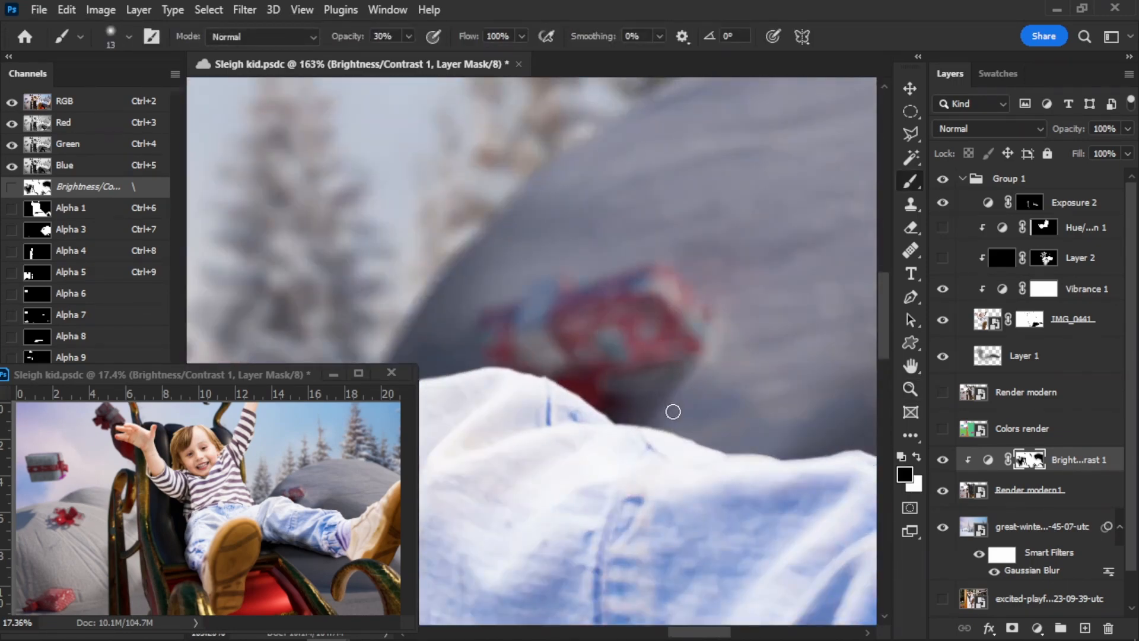
left_click_drag(670, 433, 646, 389, "ctrl")
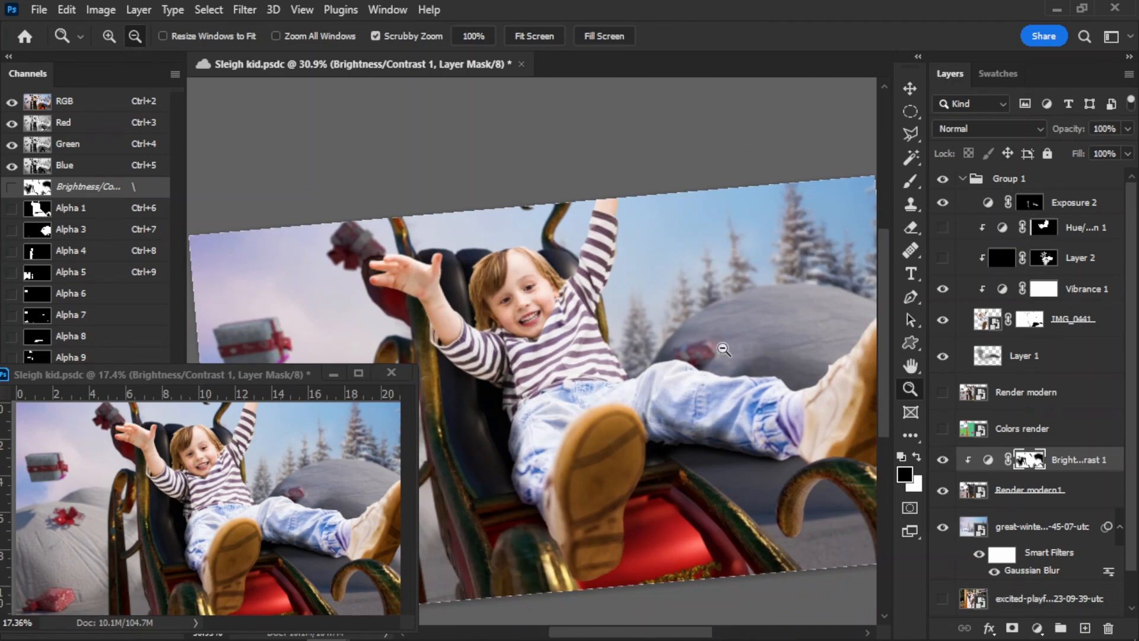
- Paint the Brightness/Contrast 1 mask in white over the large right mound, using a large brush at 30% opacity
mouse_move(813, 407)
left_mouse_down("ctrl")
mouse_move(834, 406)
mouse_move(715, 387)
left_mouse_up("ctrl")
key("x")
mouse_move(656, 338)
left_mouse_down()
mouse_move(720, 342)
mouse_move(786, 303)
left_mouse_up()
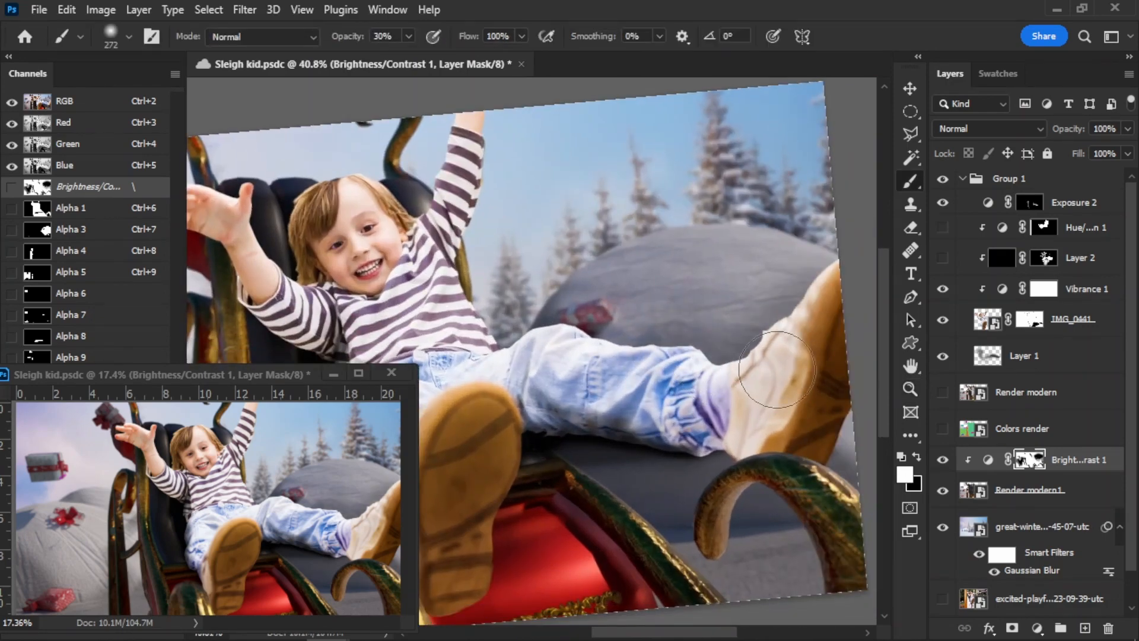
mouse_move(777, 369)
left_mouse_down("ctrl")
mouse_move(765, 365)
mouse_move(786, 350)
left_mouse_up("ctrl")
left_click_drag(752, 416, 675, 355)
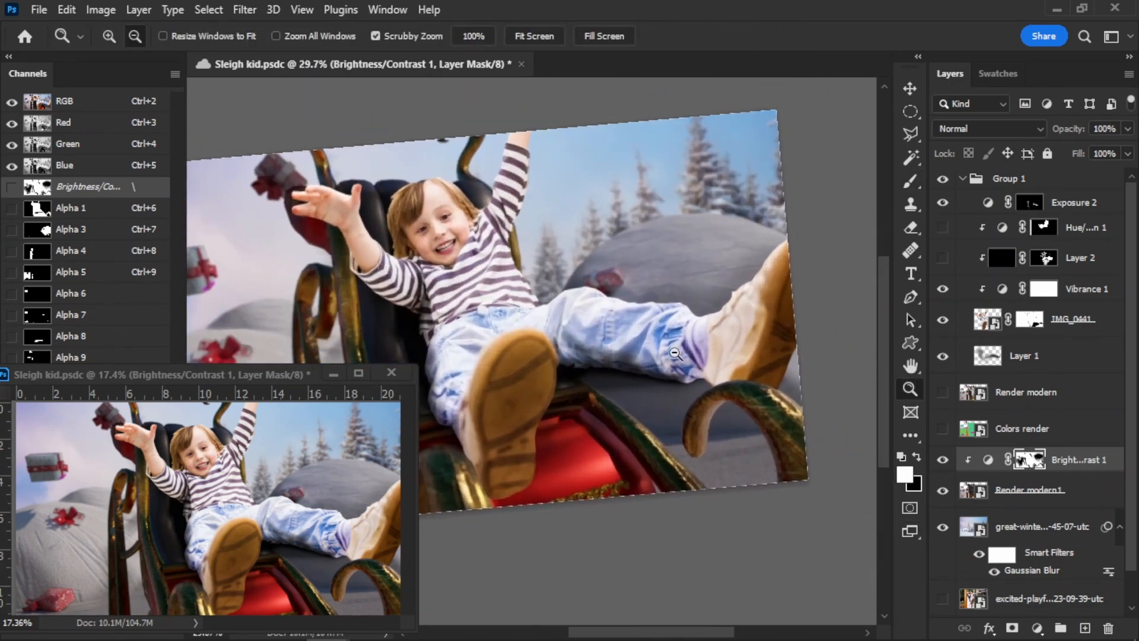
- Paint the Brightness/Contrast 1 mask in black at 30% opacity beneath the child's legs and along the image's lower-right edge
key("x")
mouse_move(736, 465)
left_mouse_down()
mouse_move(772, 450)
mouse_move(713, 419)
left_mouse_up()
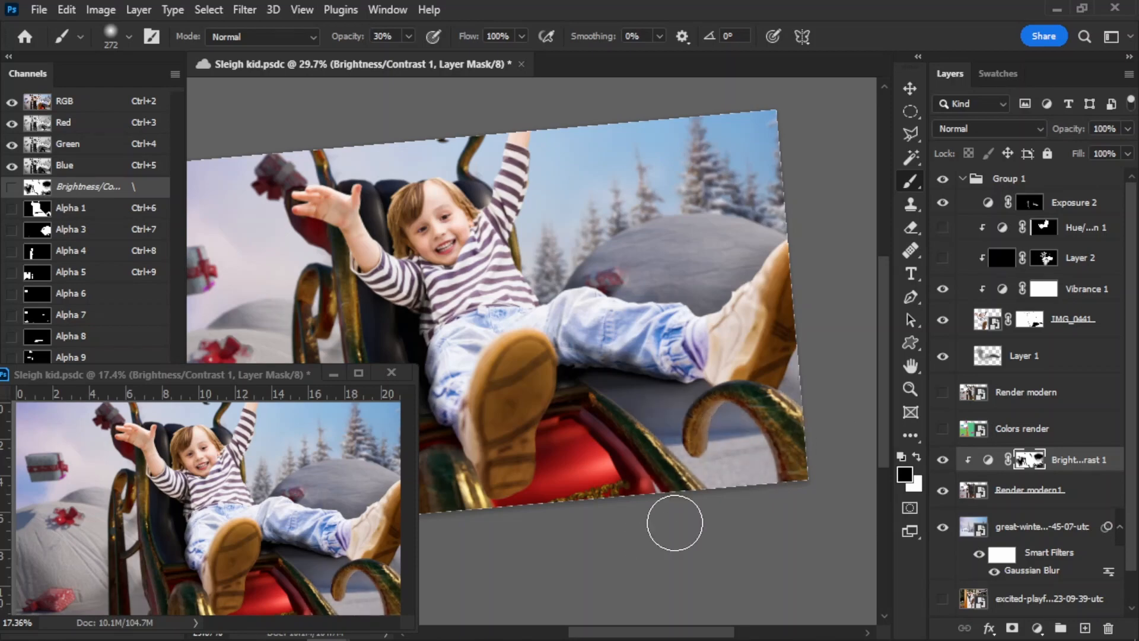
left_click_drag(581, 398, 620, 393)
left_click_drag(688, 517, 889, 490)
left_click_drag(720, 312, 682, 312, "ctrl")
left_click_drag(534, 368, 573, 314, "ctrl")
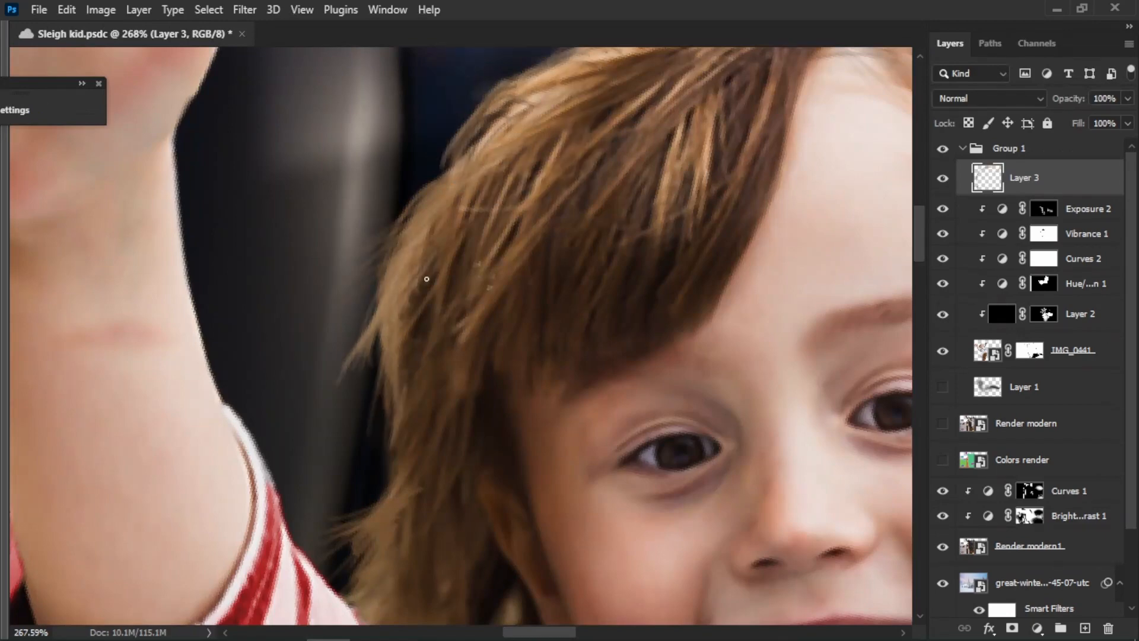
- Paint fine hair strands on Layer 3 over the child's hair with a small brush, sampling the brown from the existing hair
left_click_drag(425, 252, 393, 307)
left_click(545, 279, "alt")
left_click_drag(578, 101, 539, 212)
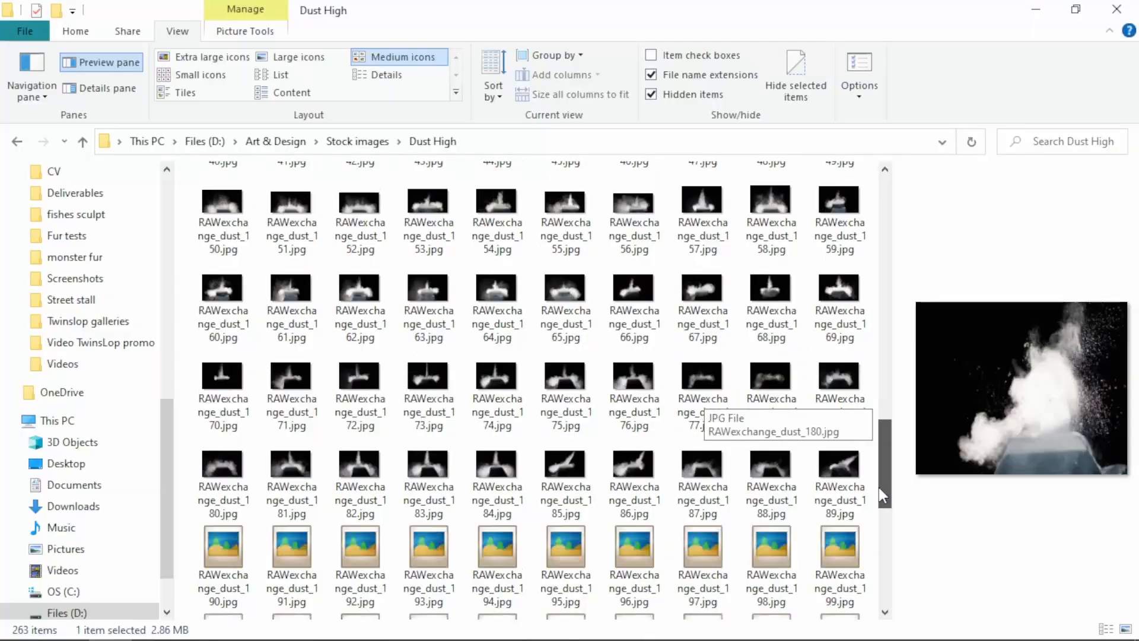
- Place the RAWexchange_dust_128 image from the Dust High folder into the sleigh composite and flip it horizontally
left_click_drag(771, 237, 490, 326)
right_click(483, 436)
left_click(522, 422)
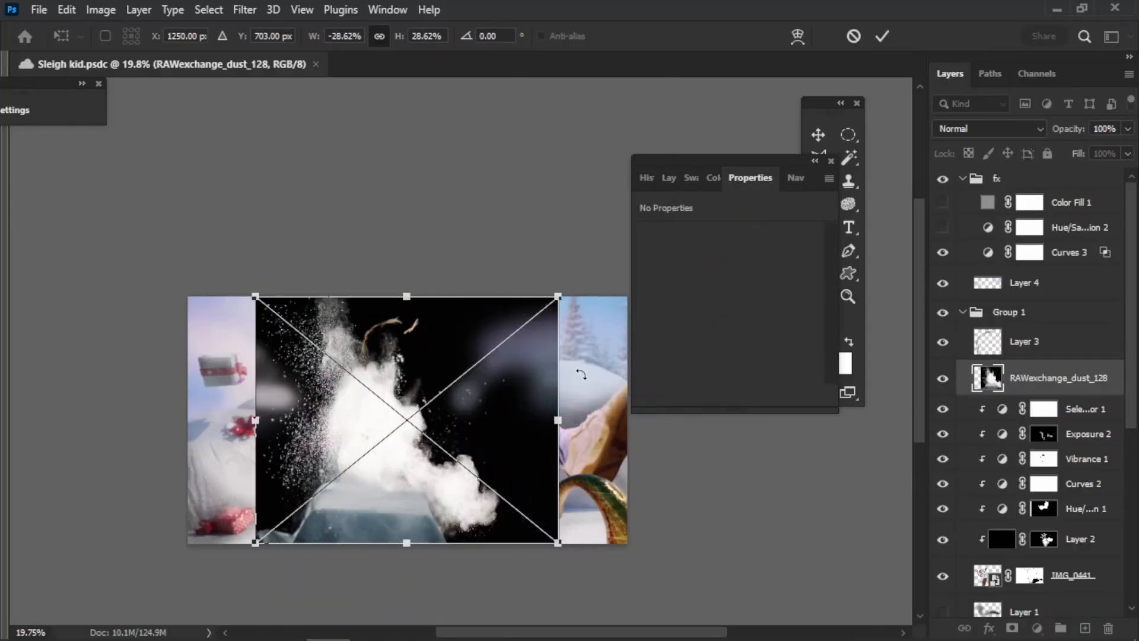
- Set the dust layer's blending mode to Screen, and scale, rotate and position it over the left side of the sleigh
left_click(988, 128)
left_click(985, 285)
left_click_drag(560, 296, 493, 350)
left_click_drag(510, 340, 533, 374)
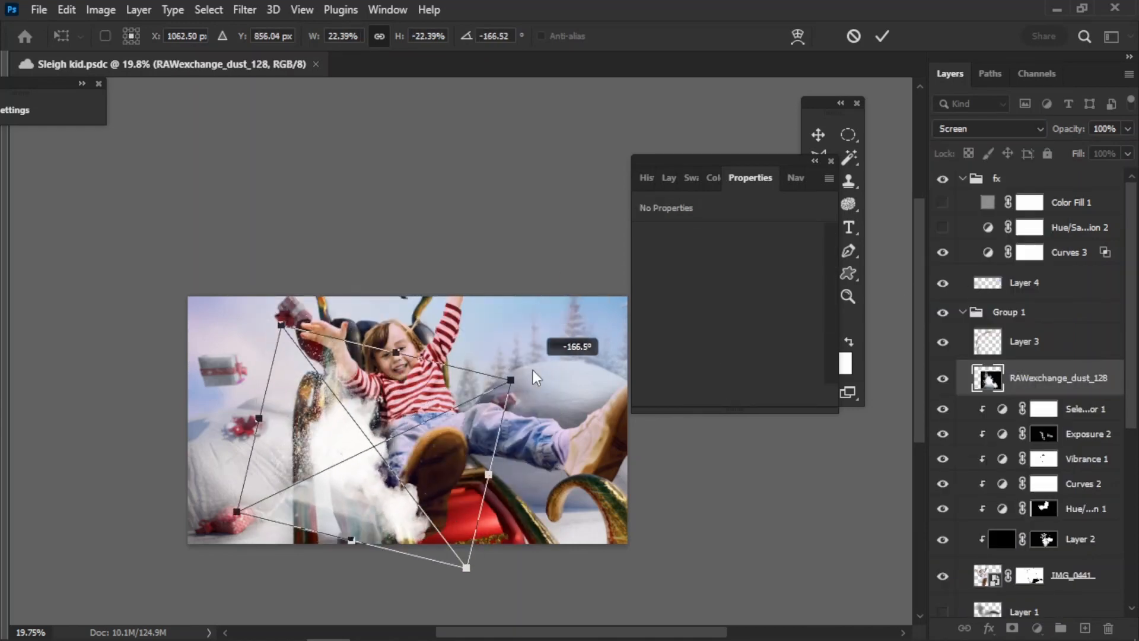
left_click_drag(411, 448, 347, 422)
left_click_drag(447, 356, 499, 374)
left_click_drag(358, 410, 362, 452)
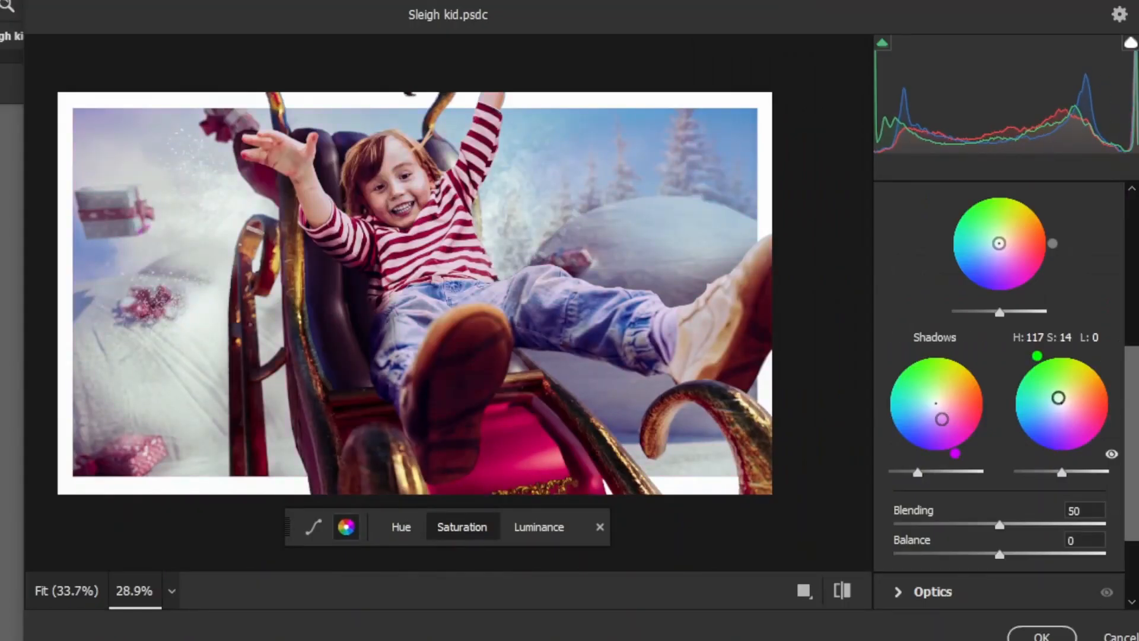
- Set the Color Grading highlights to hue 18, saturation 7 and luminance +47
mouse_move(1058, 398)
left_mouse_down()
mouse_move(1069, 401)
mouse_move(1055, 402)
mouse_move(1070, 386)
mouse_move(1079, 394)
mouse_move(1063, 402)
left_mouse_up()
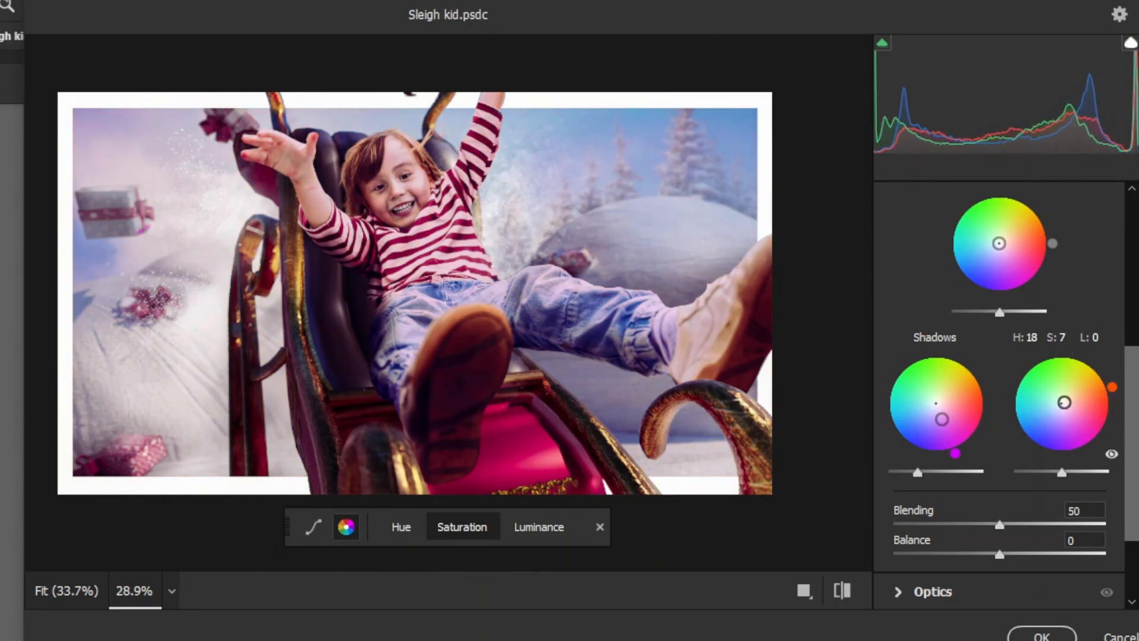
left_click_drag(1061, 473, 1087, 473)
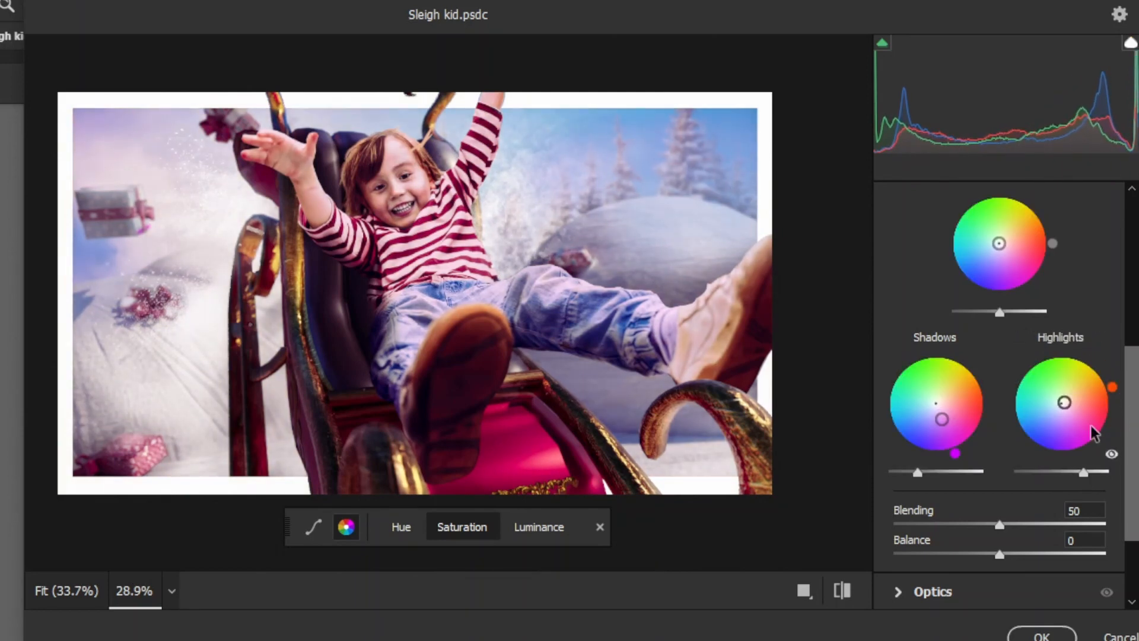
left_click_drag(1131, 435, 1133, 386)
left_click(1043, 247)
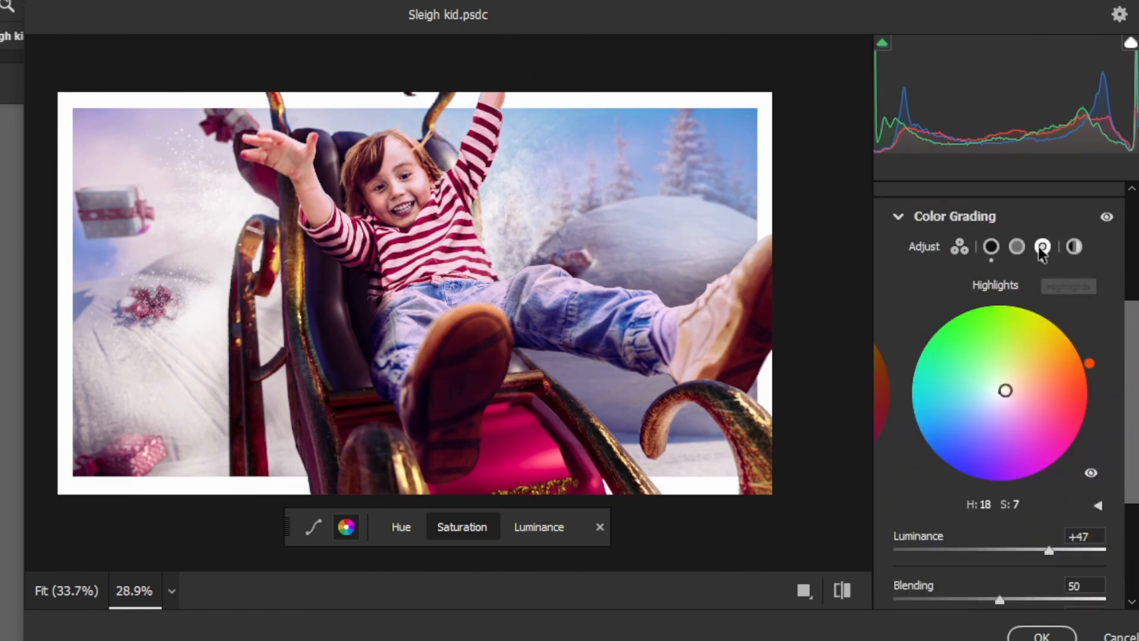
left_click(943, 221)
left_click(998, 364)
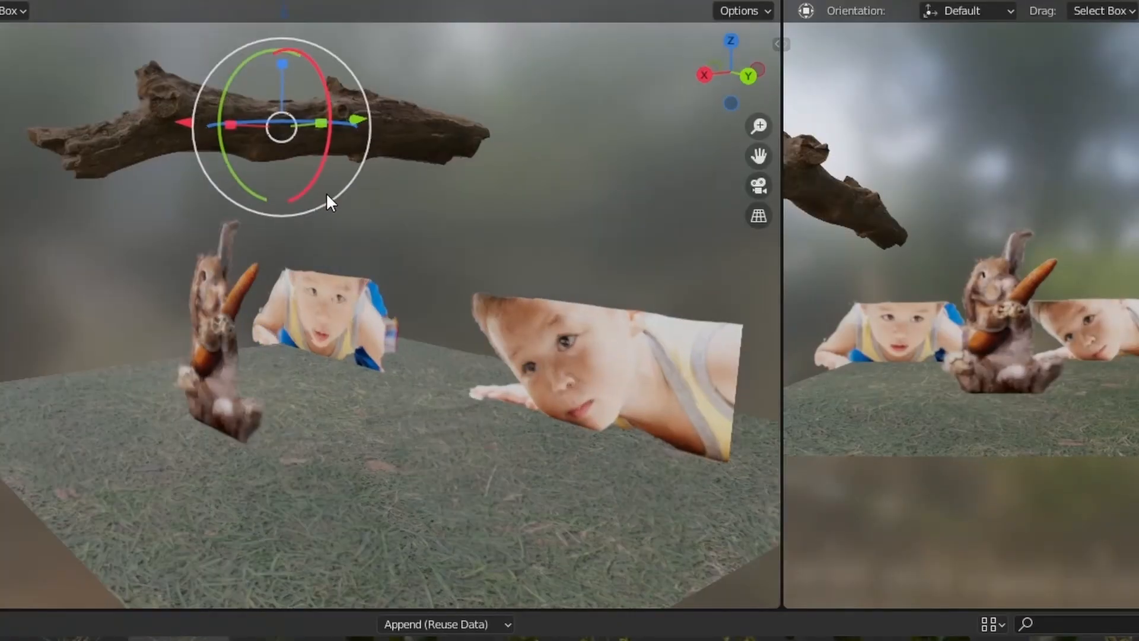
- In Blender's rabbit scene, move the log horizontally above the grass ground
middle_click_drag(327, 194, 249, 199)
left_click_drag(121, 126, 179, 126)
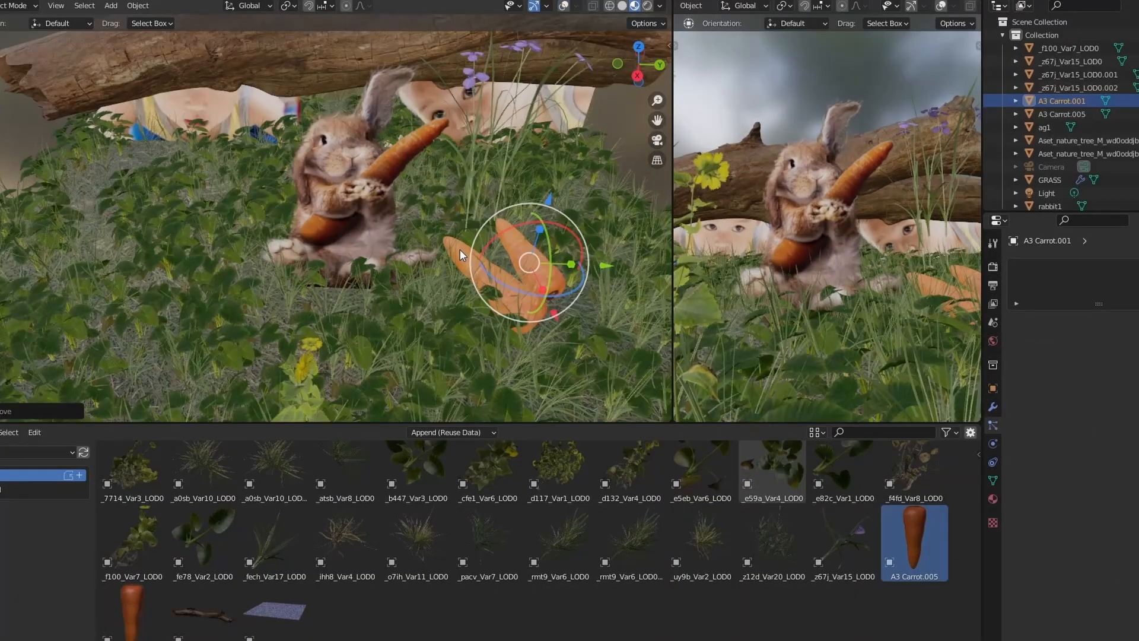
- Duplicate the pair of carrots and place the copies in the grass on the other side of the rabbit
key("shift+d")
left_click(177, 256)
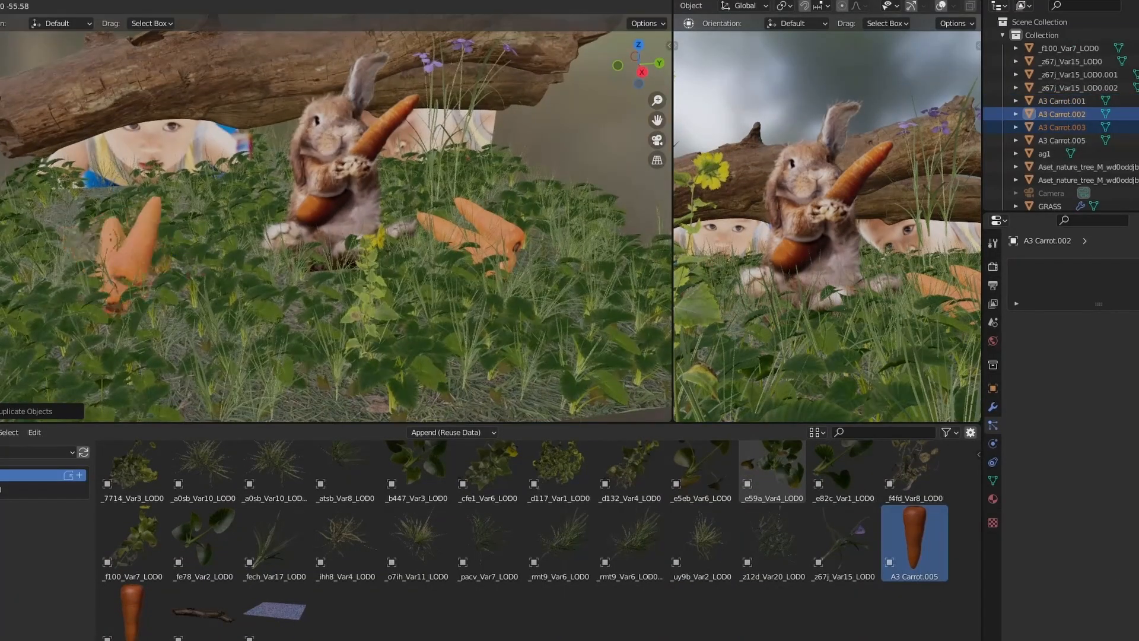